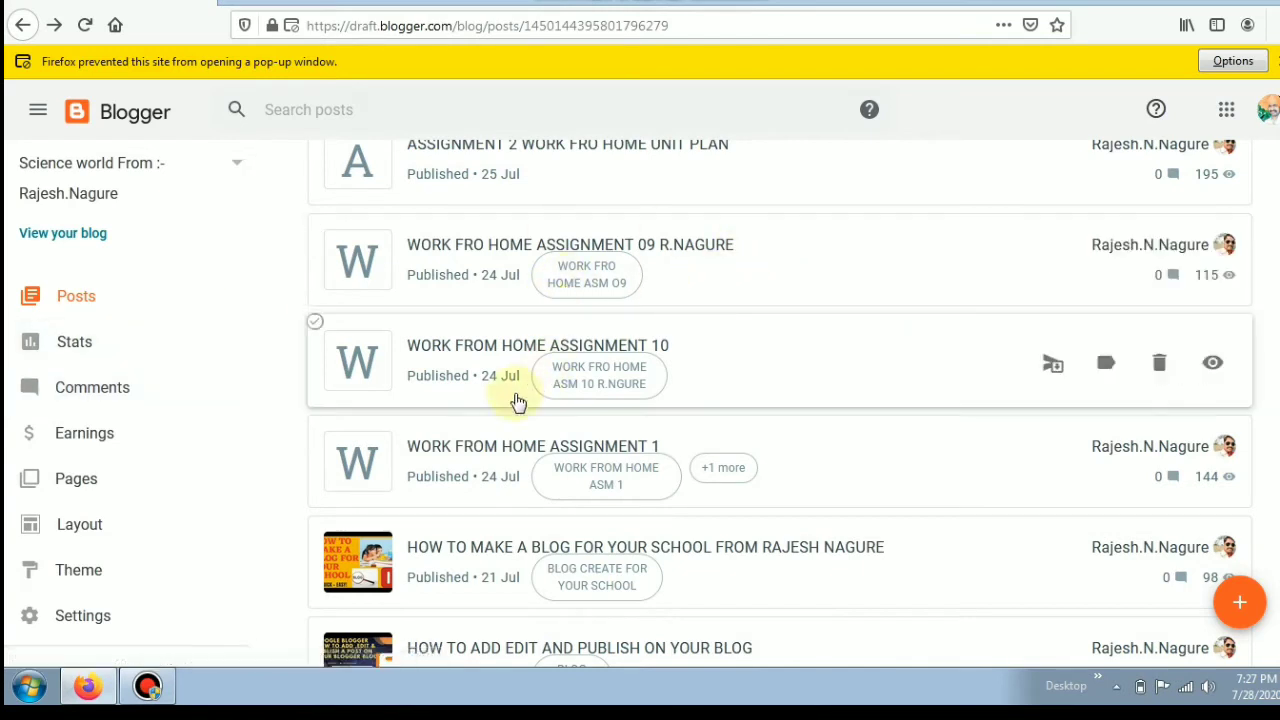
Create the label KALABURGI and apply it to the post "WORK FROM HOME ASSIGNMENT 1".
{"action": "scroll", "coordinate": [433, 313], "scroll_direction": "up", "scroll_amount": 6}
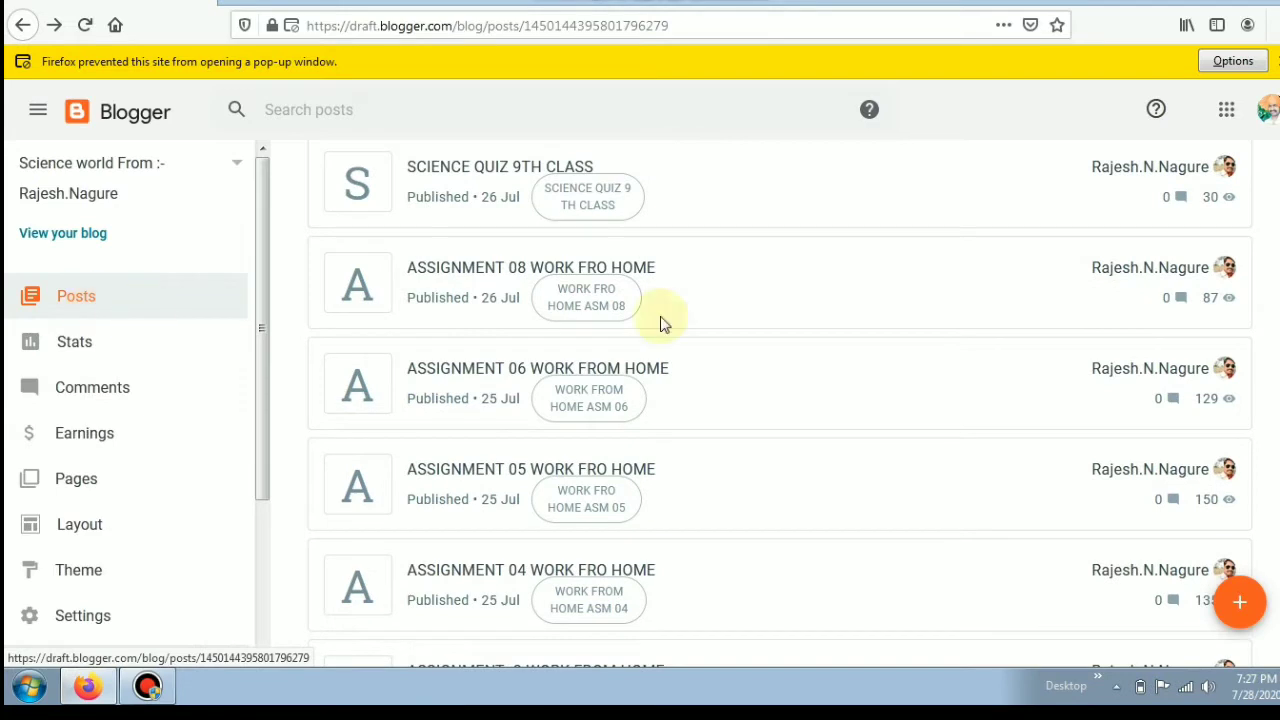
{"action": "scroll", "coordinate": [755, 392], "scroll_direction": "down", "scroll_amount": 3}
{"action": "scroll", "coordinate": [755, 393], "scroll_direction": "down", "scroll_amount": 4}
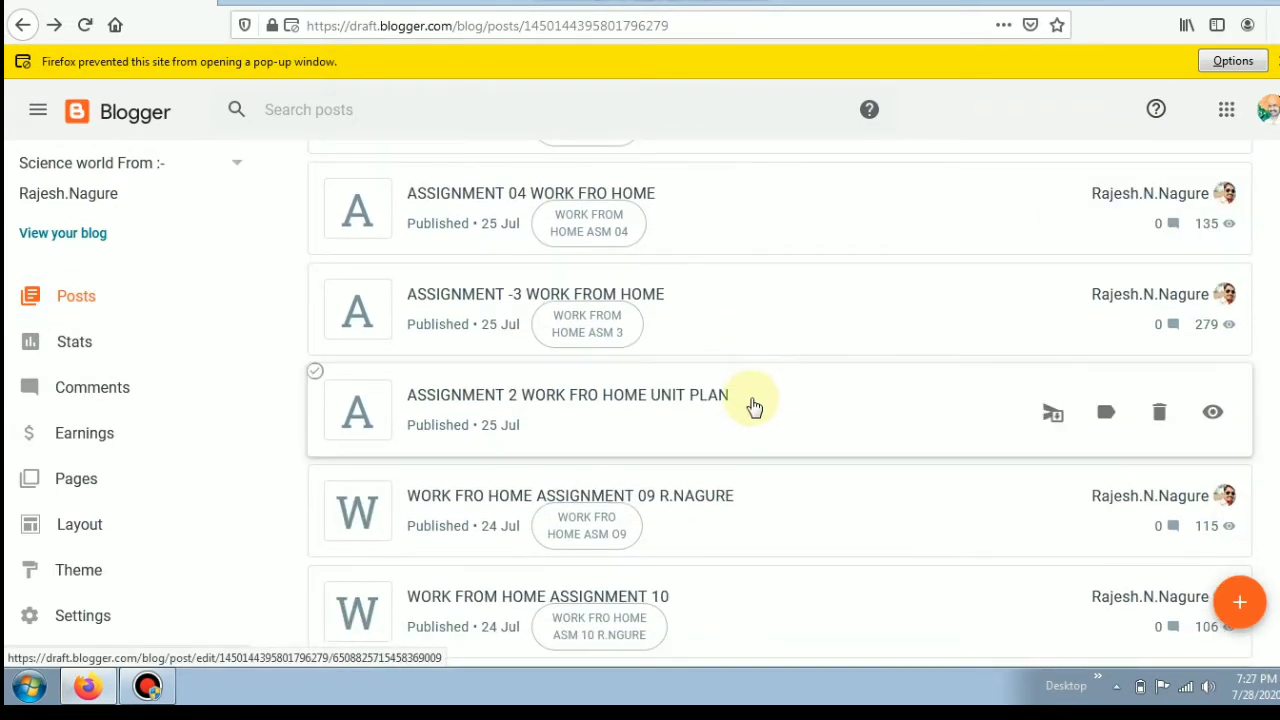
{"action": "scroll", "coordinate": [755, 407], "scroll_direction": "down", "scroll_amount": 5}
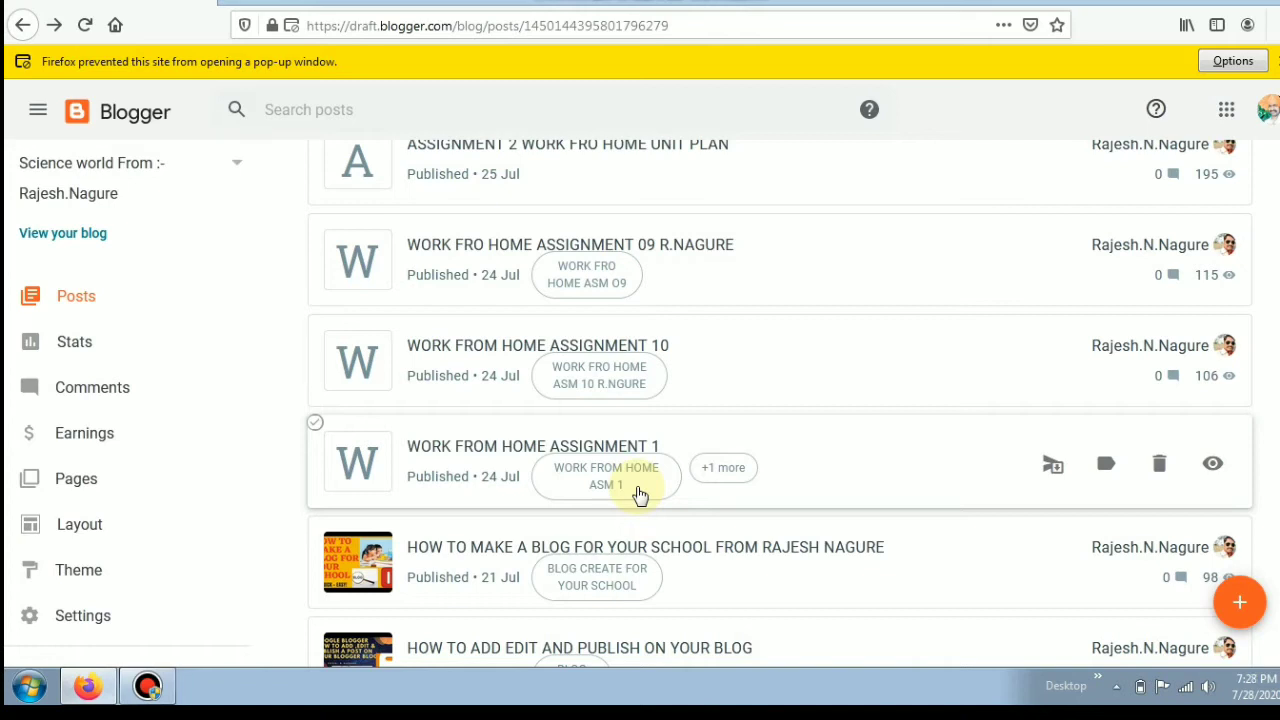
{"action": "left_click", "coordinate": [1106, 466]}
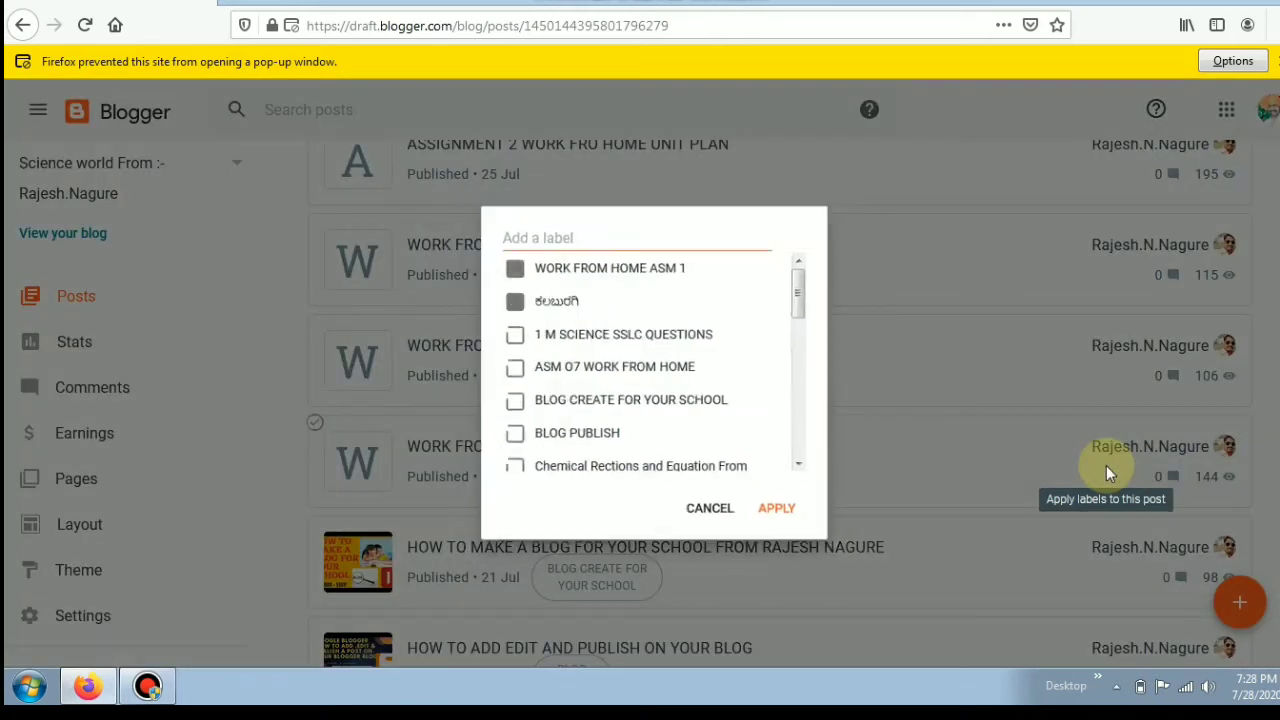
{"action": "left_click", "coordinate": [509, 303]}
{"action": "left_click", "coordinate": [528, 229]}
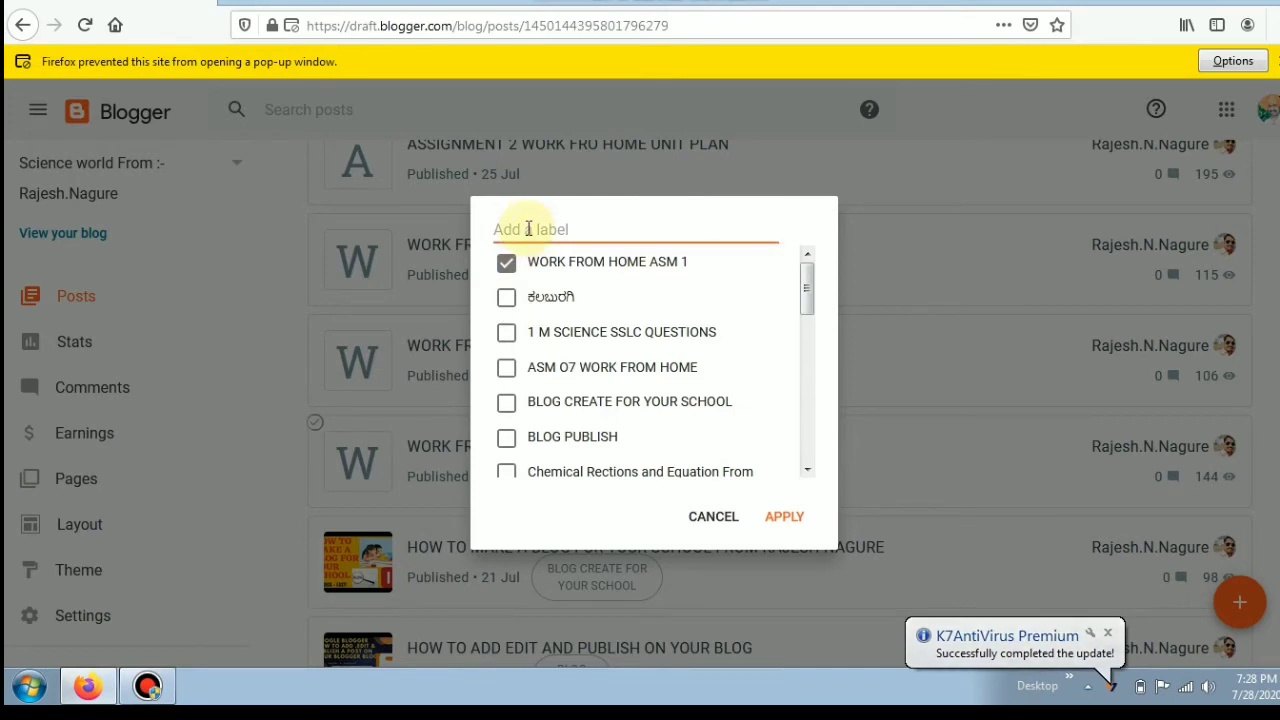
{"action": "type", "text": "K"}
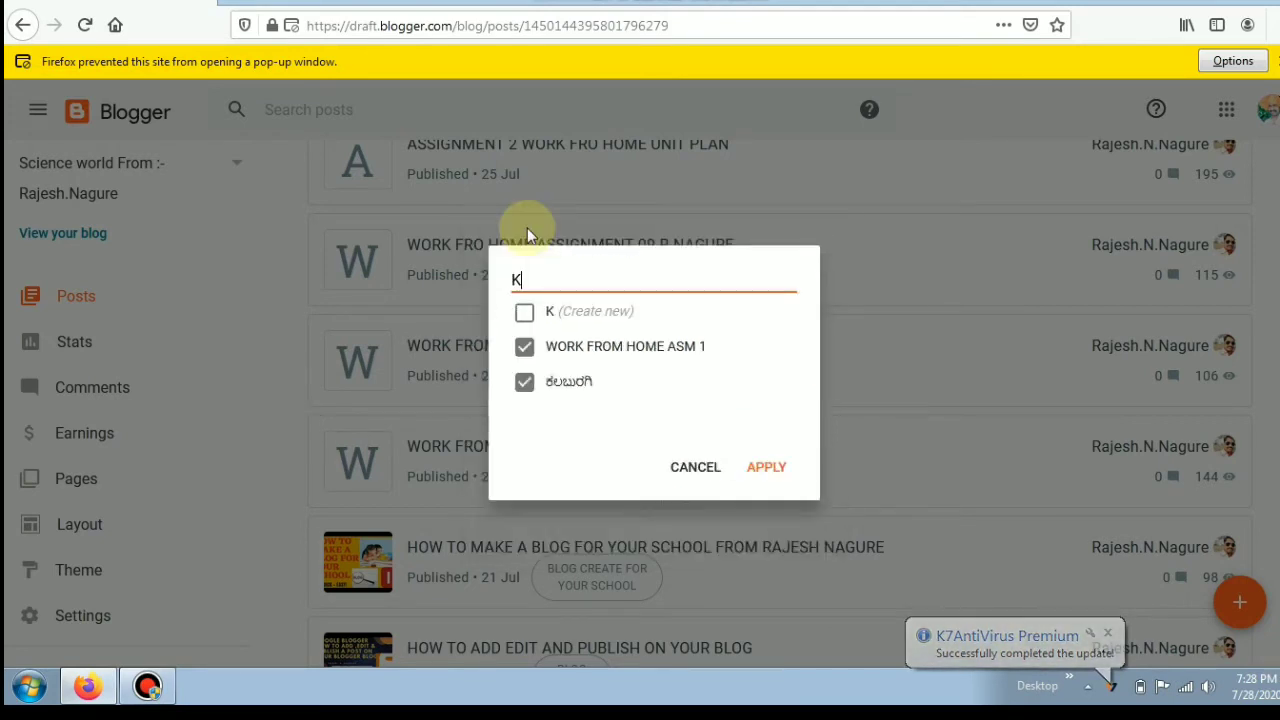
{"action": "type", "text": "ALABURGI"}
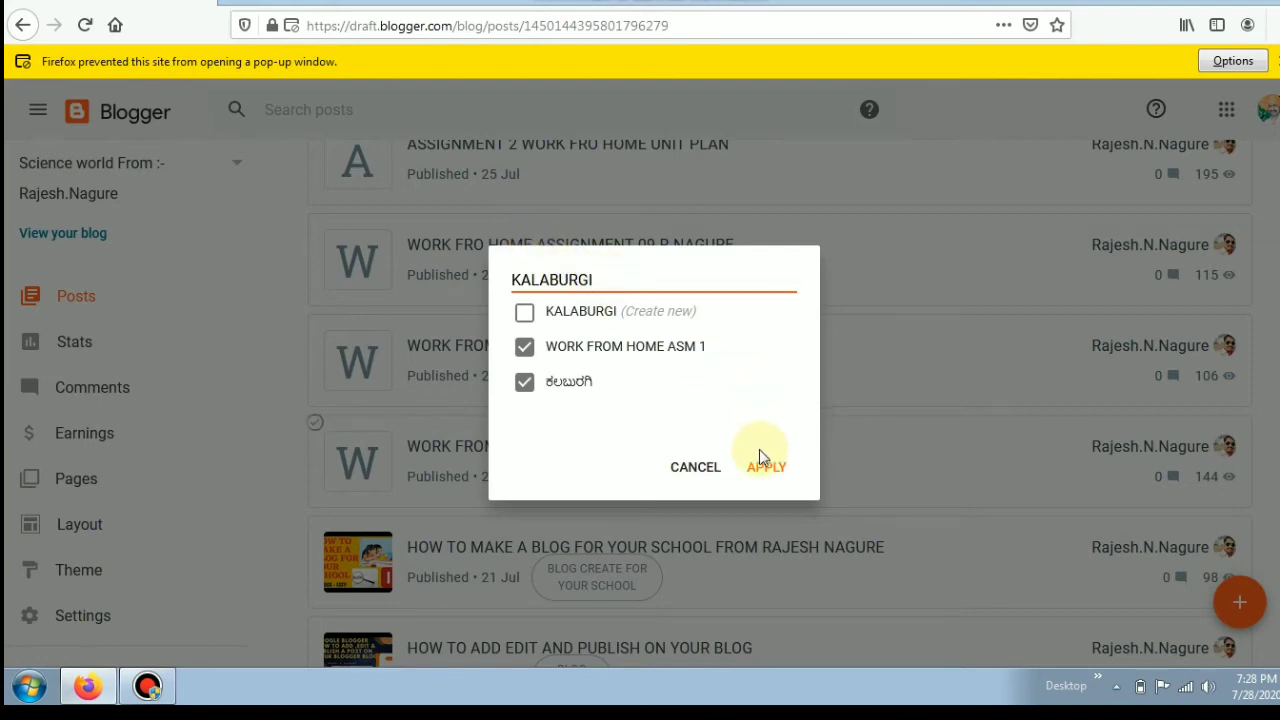
{"action": "left_click", "coordinate": [521, 316]}
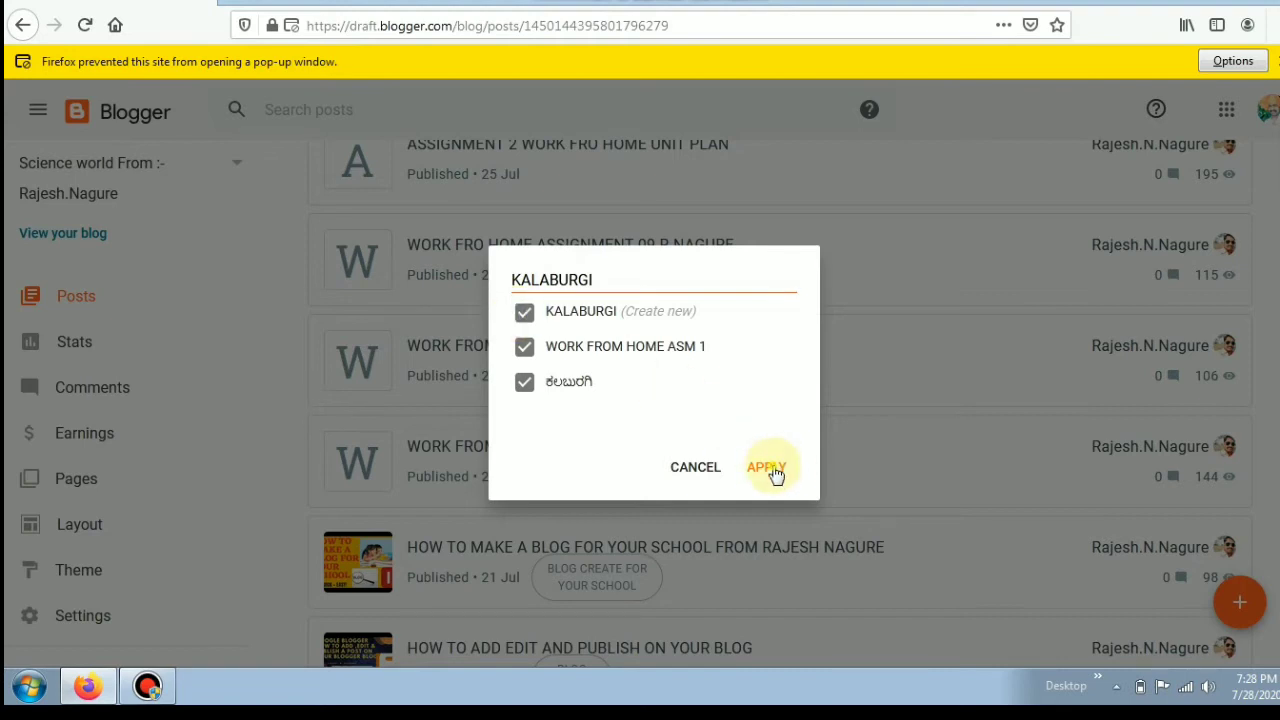
{"action": "left_click", "coordinate": [768, 468]}
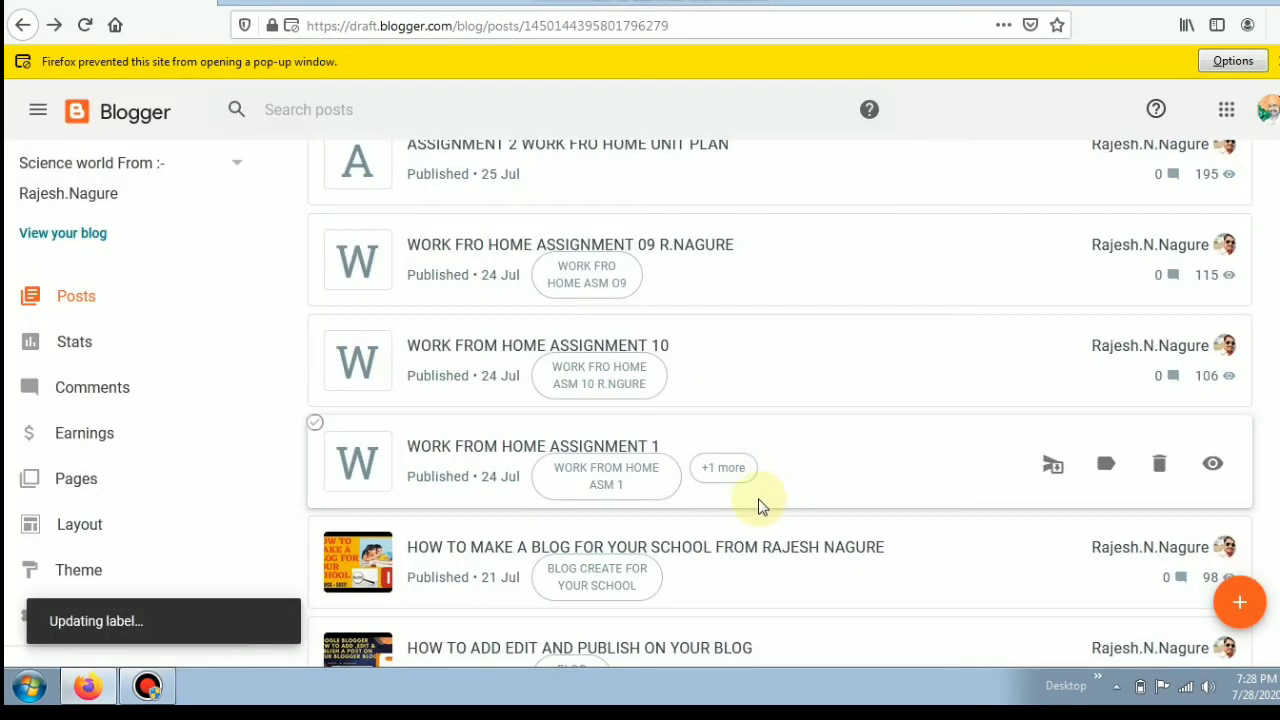
Add a new label CHITTPUR to the post "WORK FROM HOME ASSIGNMENT 1".
{"action": "left_click", "coordinate": [1103, 468]}
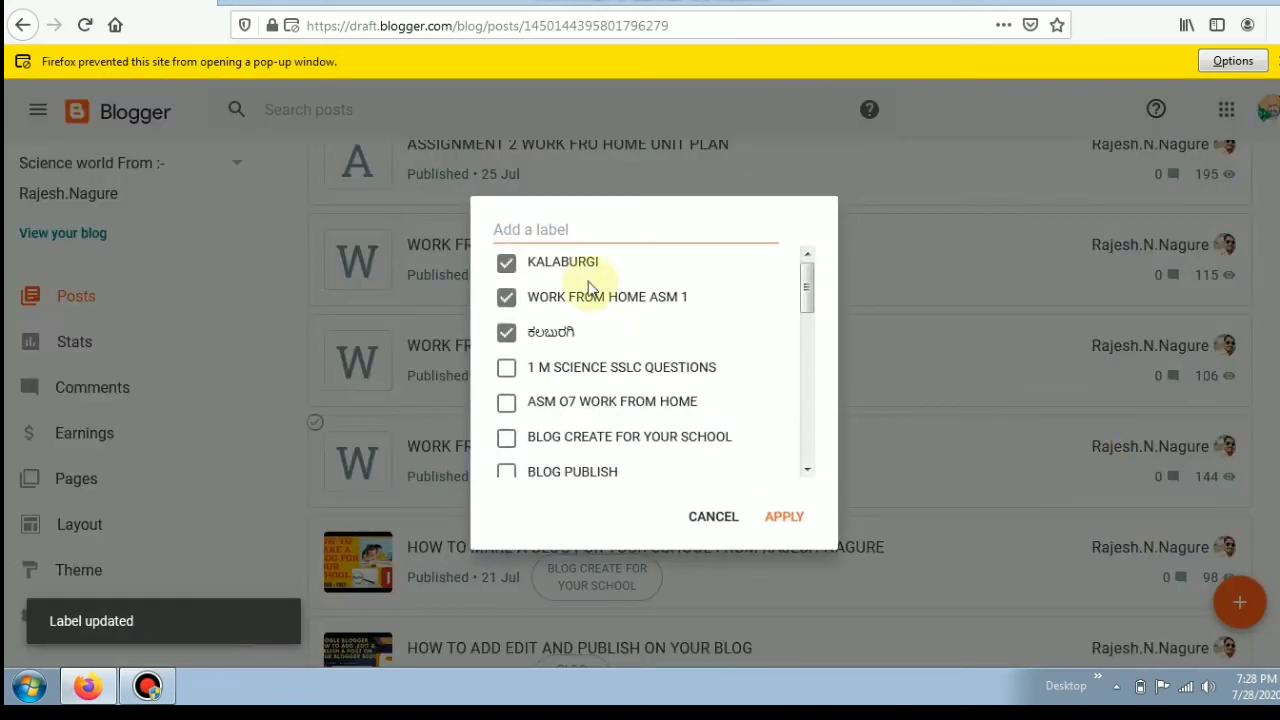
{"action": "type", "text": "C"}
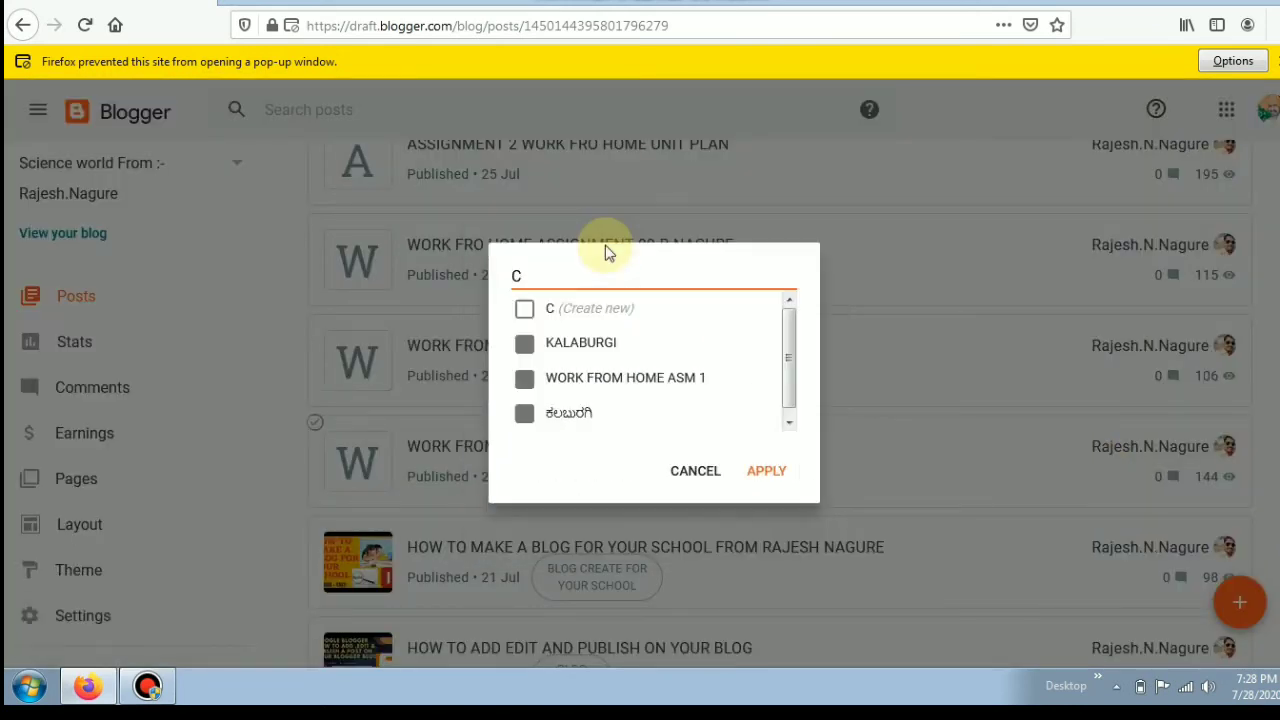
{"action": "type", "text": "HITTPUR"}
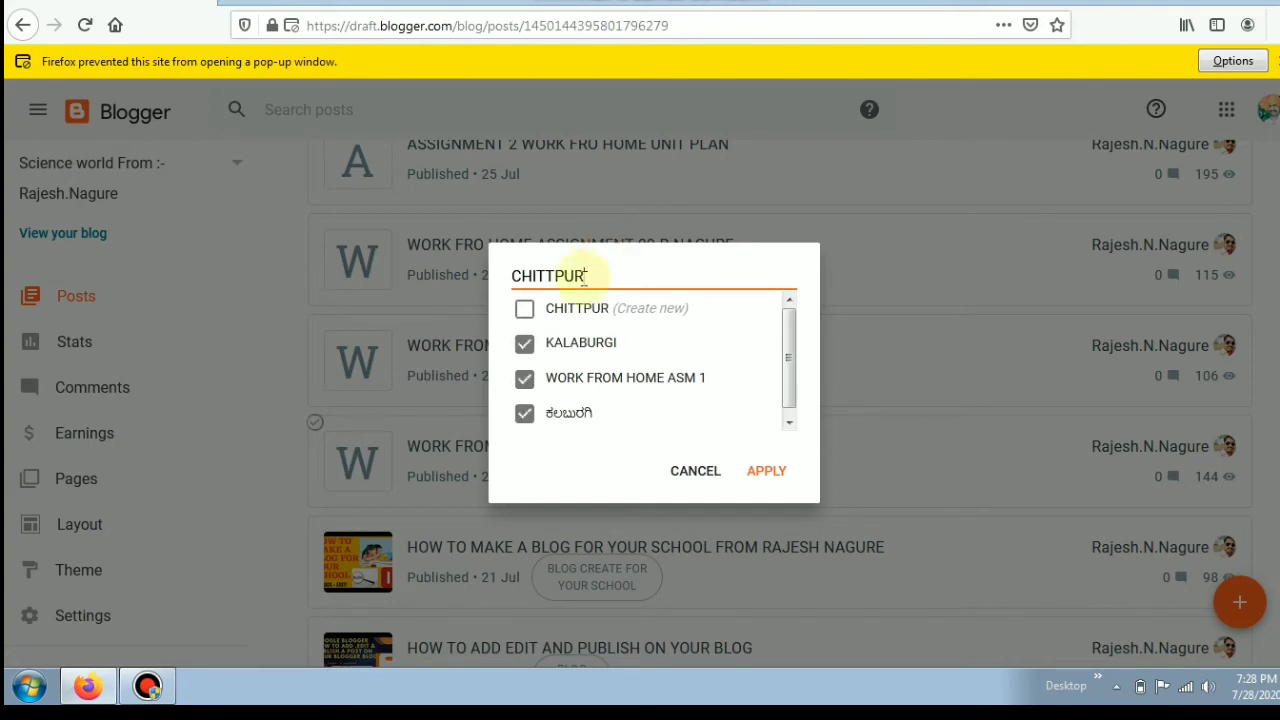
{"action": "left_click", "coordinate": [527, 313]}
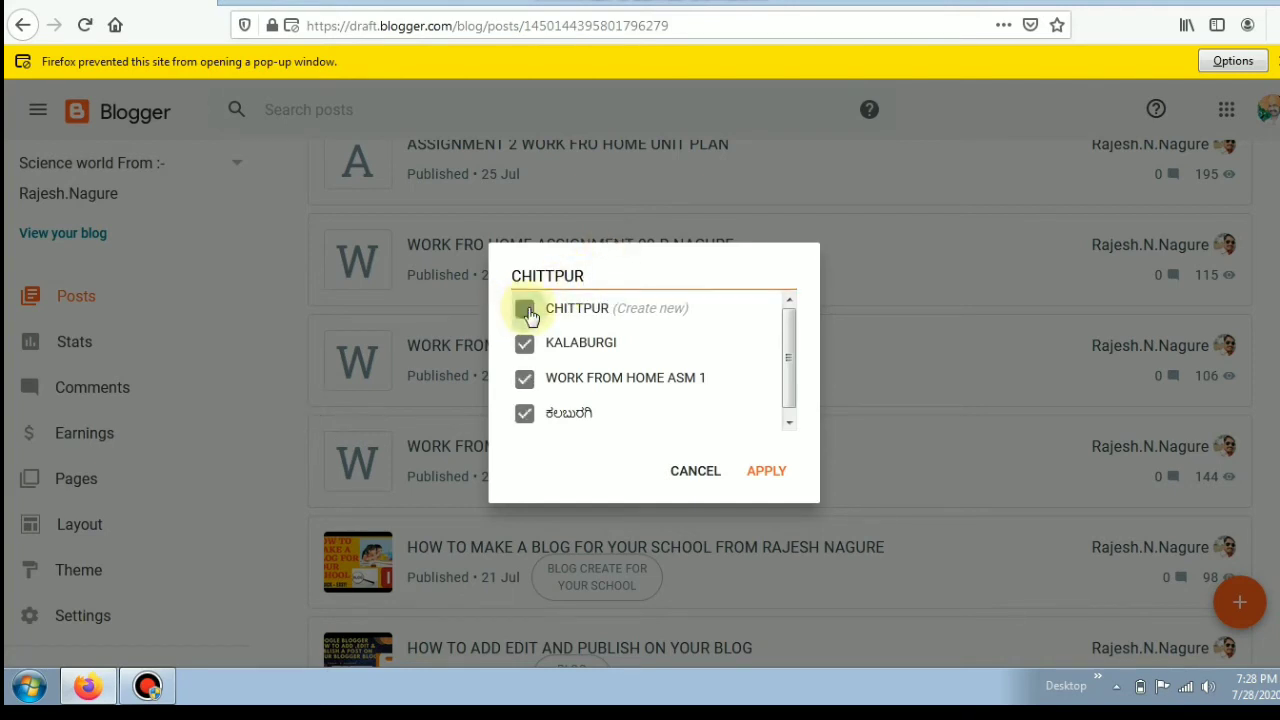
{"action": "left_click", "coordinate": [770, 472]}
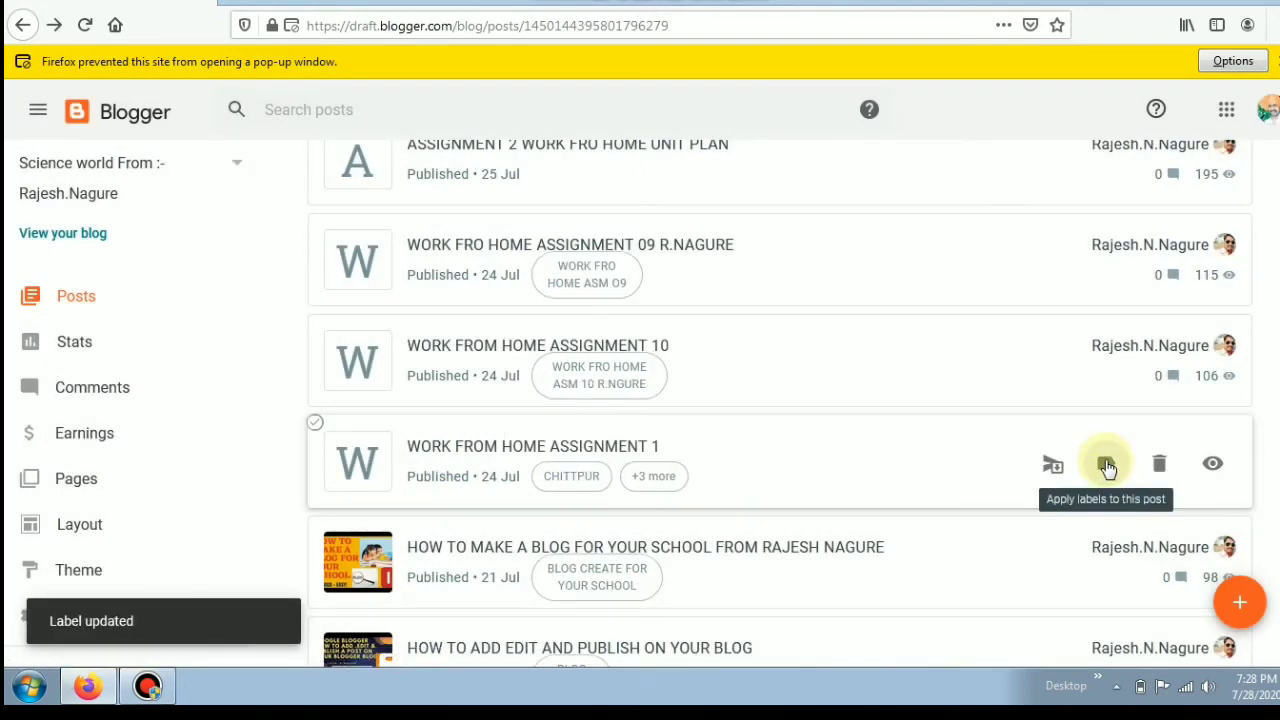
Add a new label G.H.S KALGURTI to the post "WORK FROM HOME ASSIGNMENT 1".
{"action": "left_click", "coordinate": [1106, 466]}
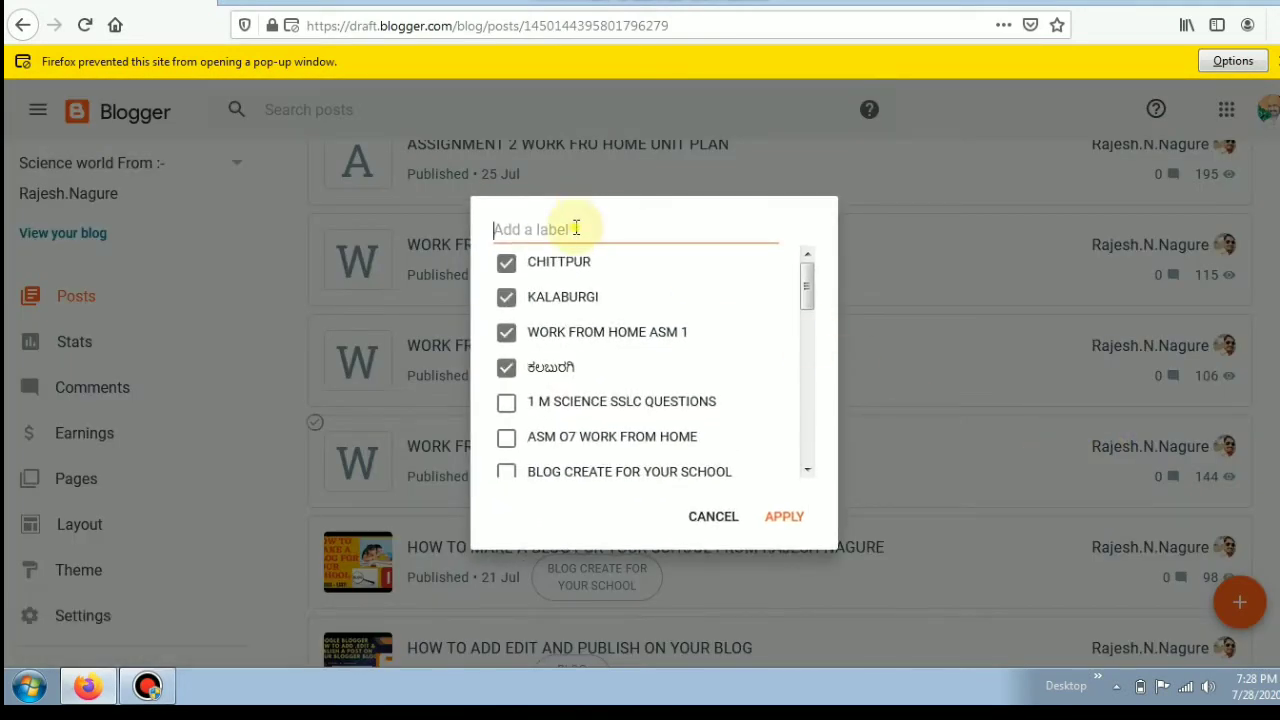
{"action": "type", "text": "G."}
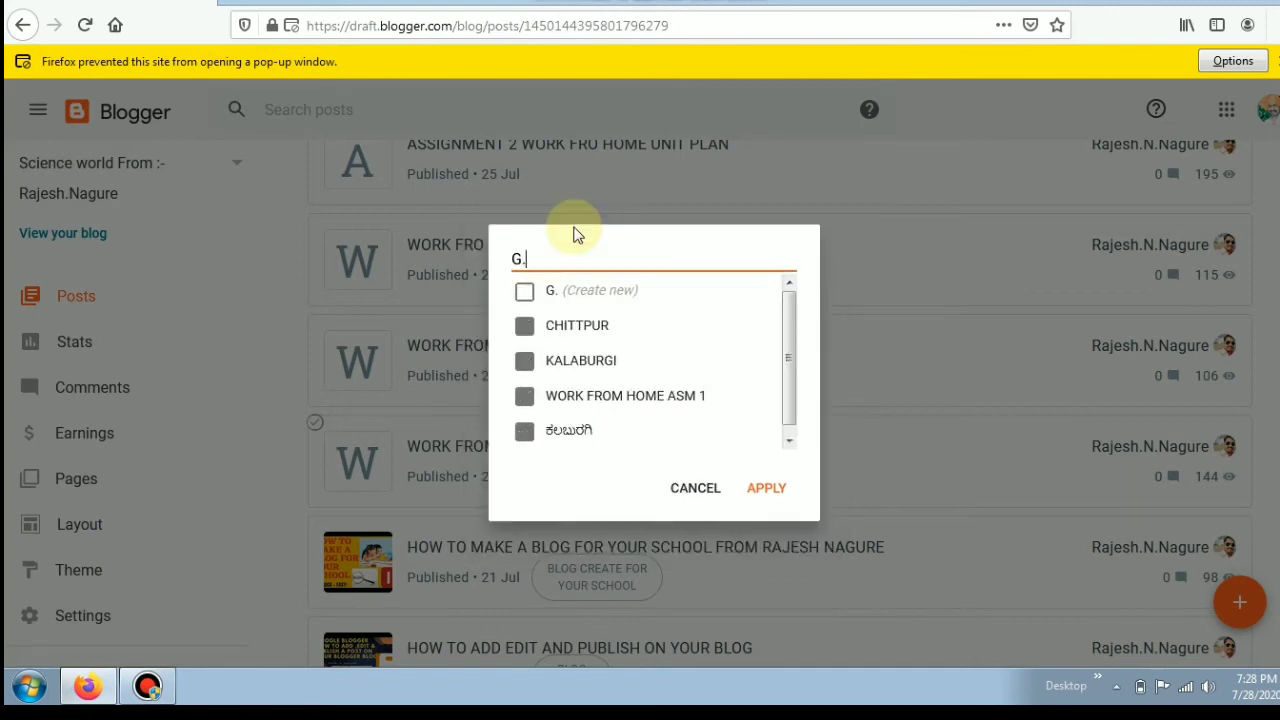
{"action": "type", "text": "H.S"}
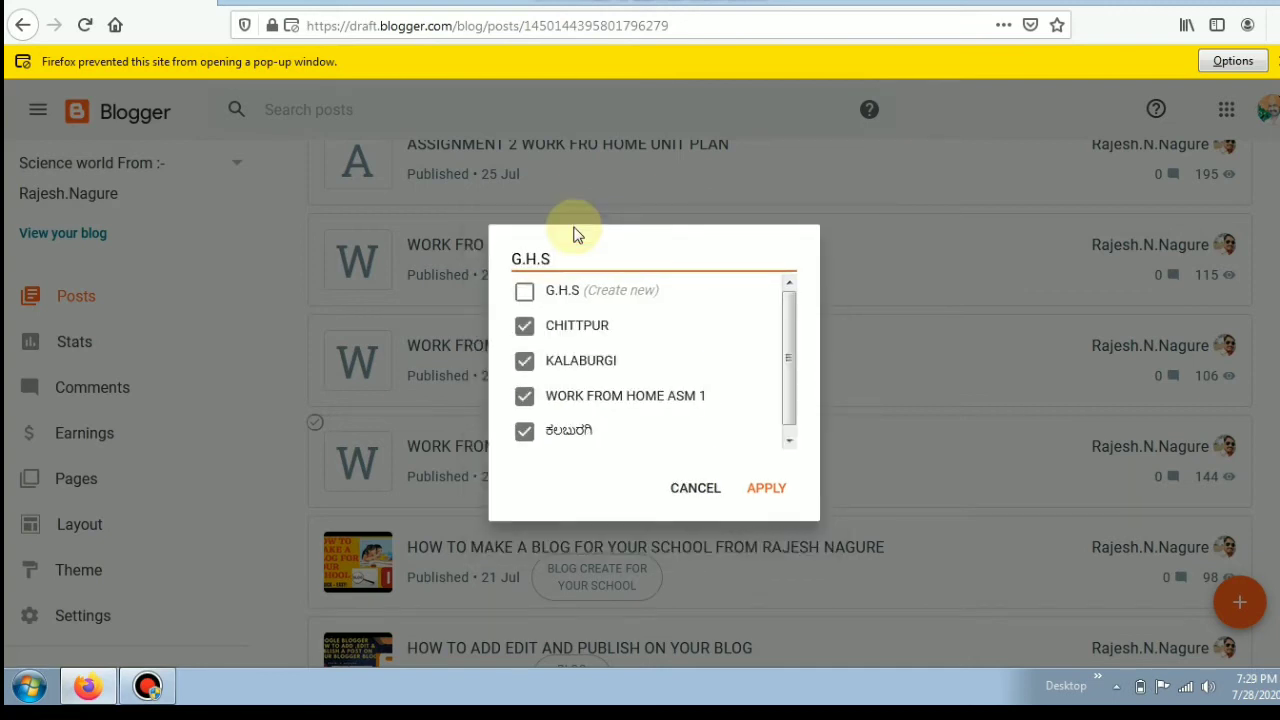
{"action": "type", "text": " KALGURT"}
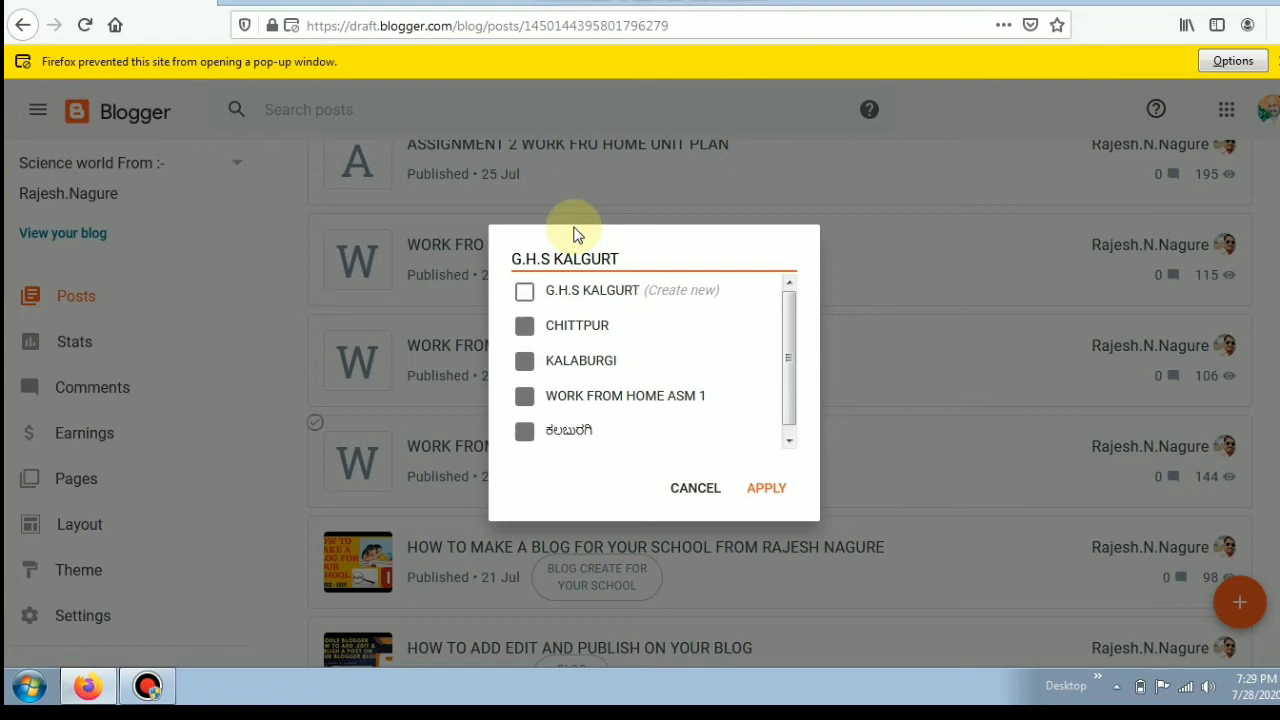
{"action": "type", "text": "I"}
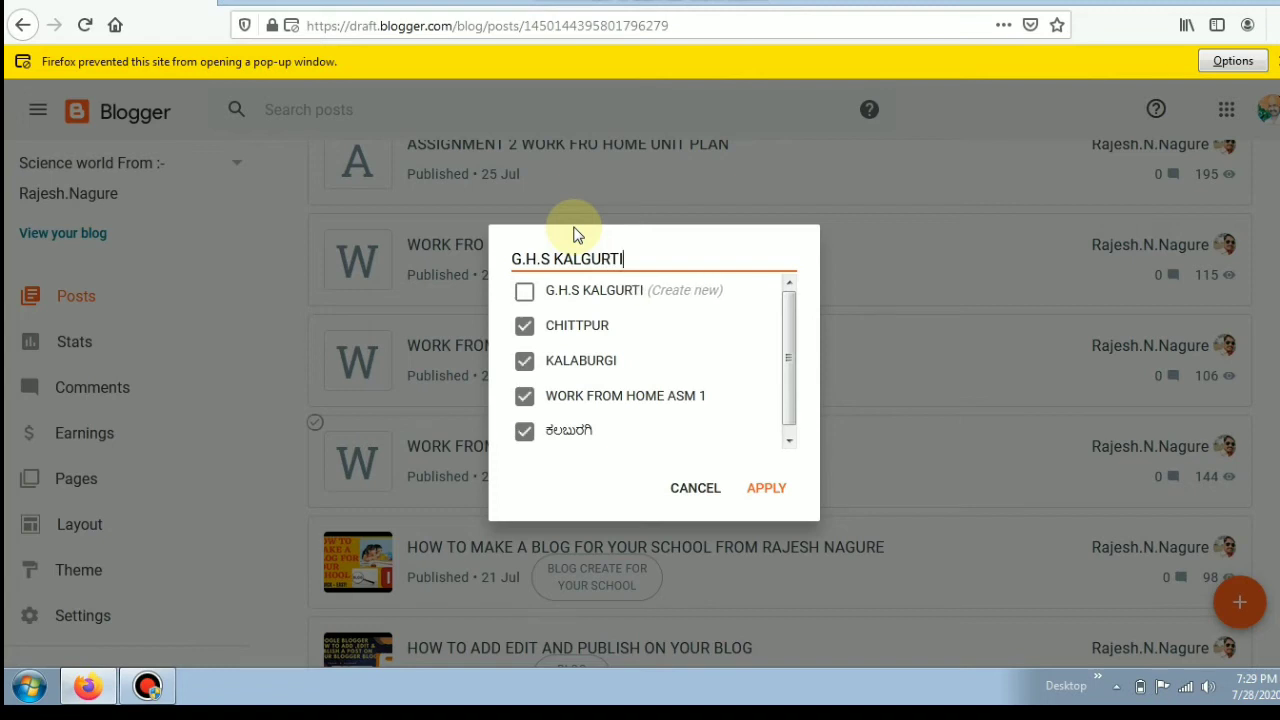
{"action": "left_click", "coordinate": [524, 290]}
{"action": "left_click", "coordinate": [767, 489]}
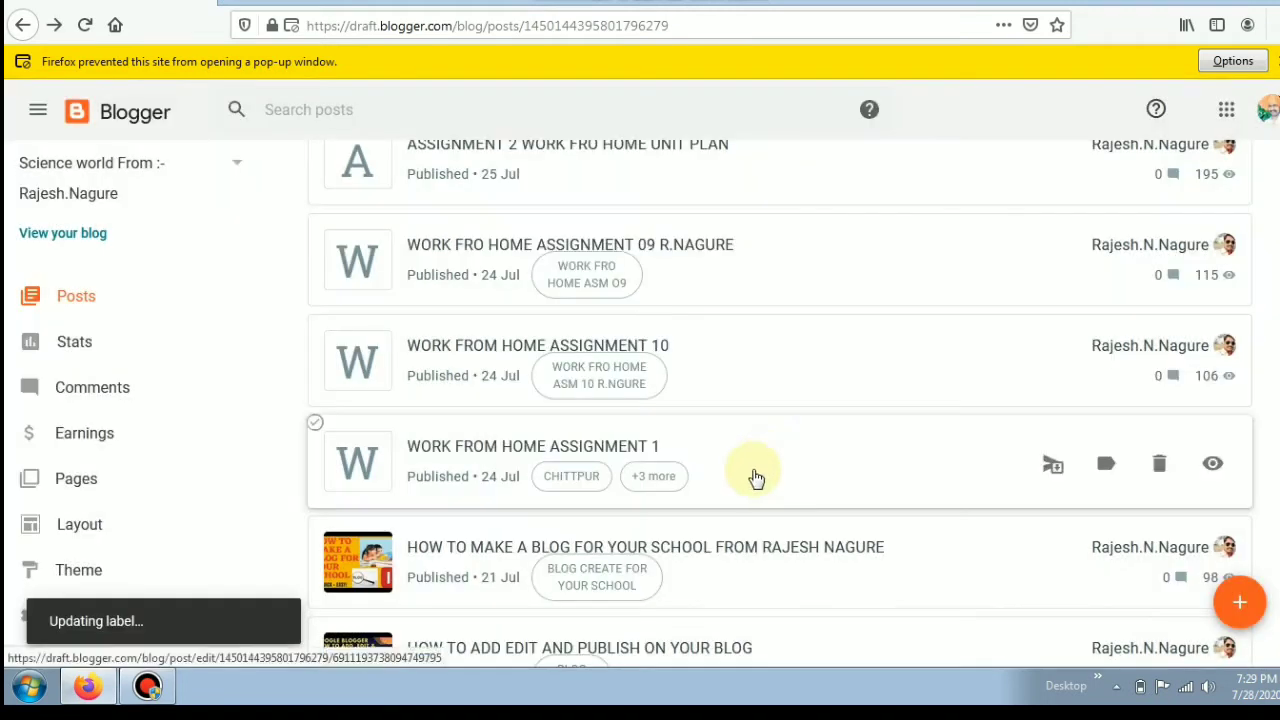
Add a new label KORWAR CLUSTER to "WORK FROM HOME ASSIGNMENT 1", remove its Kannada label ಕಲಬುರಗಿ, and check the applied labels.
{"action": "left_click", "coordinate": [1105, 466]}
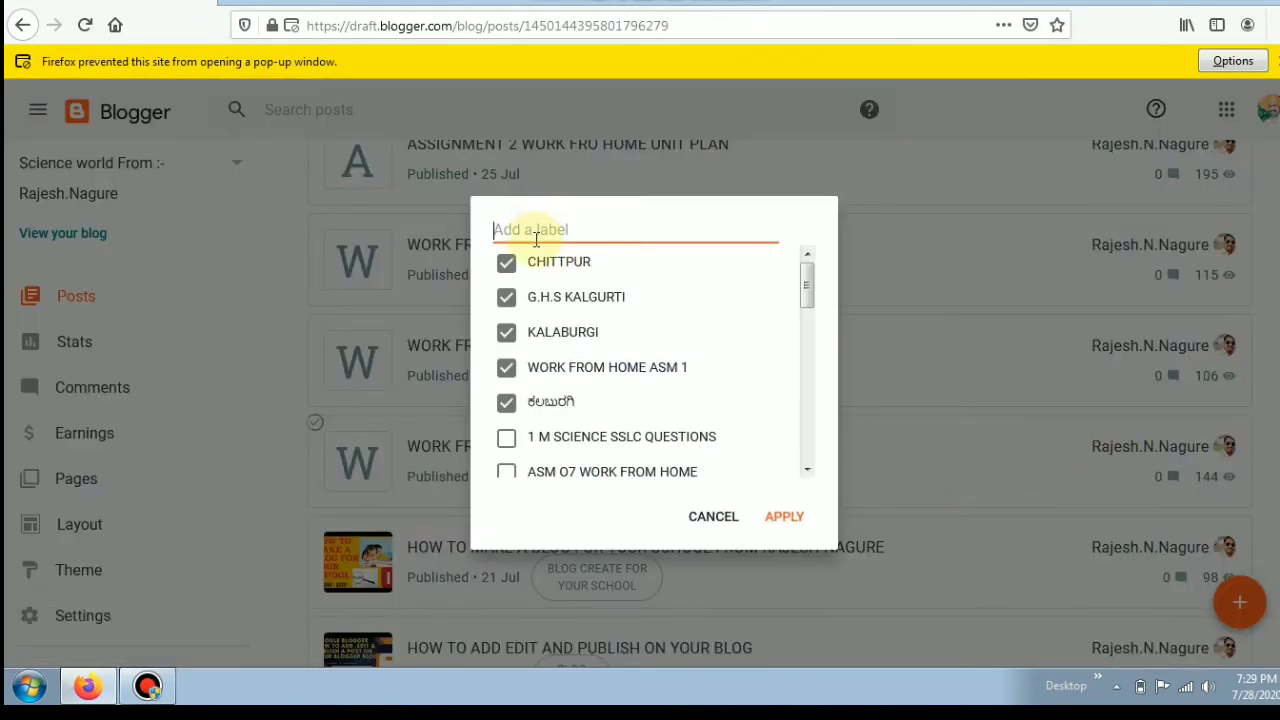
{"action": "type", "text": "C"}
{"action": "key", "text": "BackSpace"}
{"action": "type", "text": "K"}
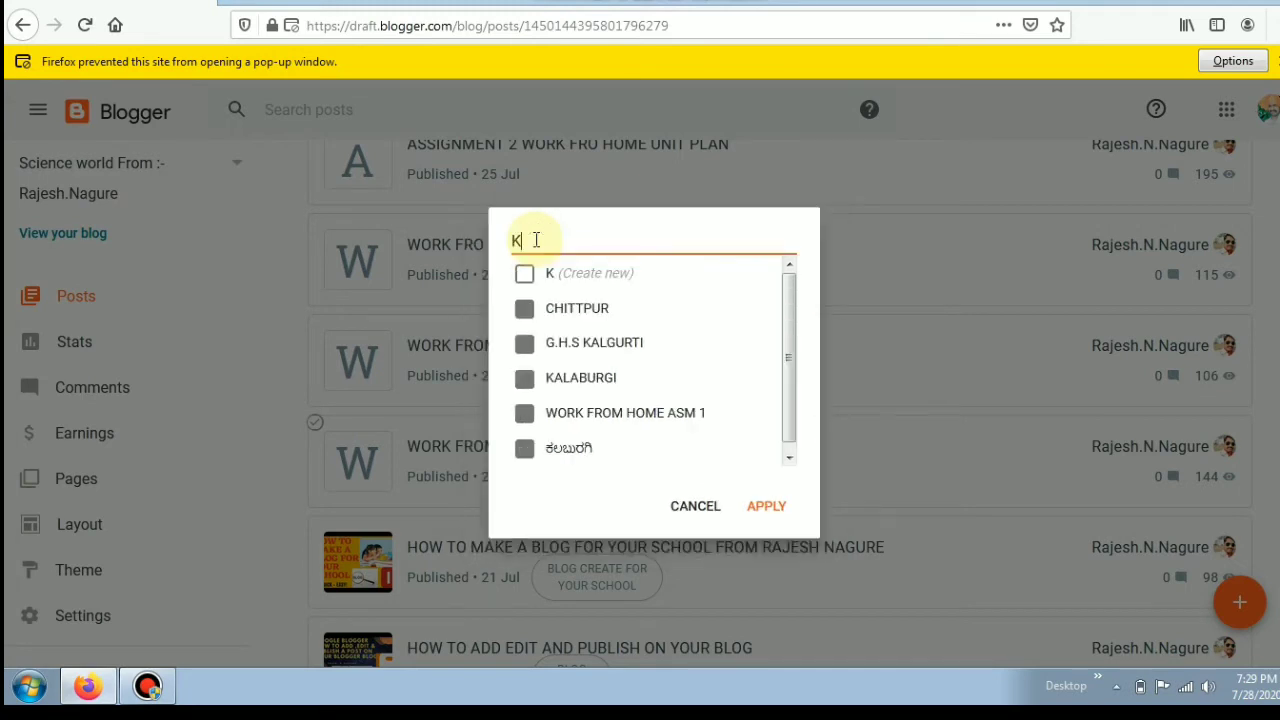
{"action": "type", "text": "ORWAR "}
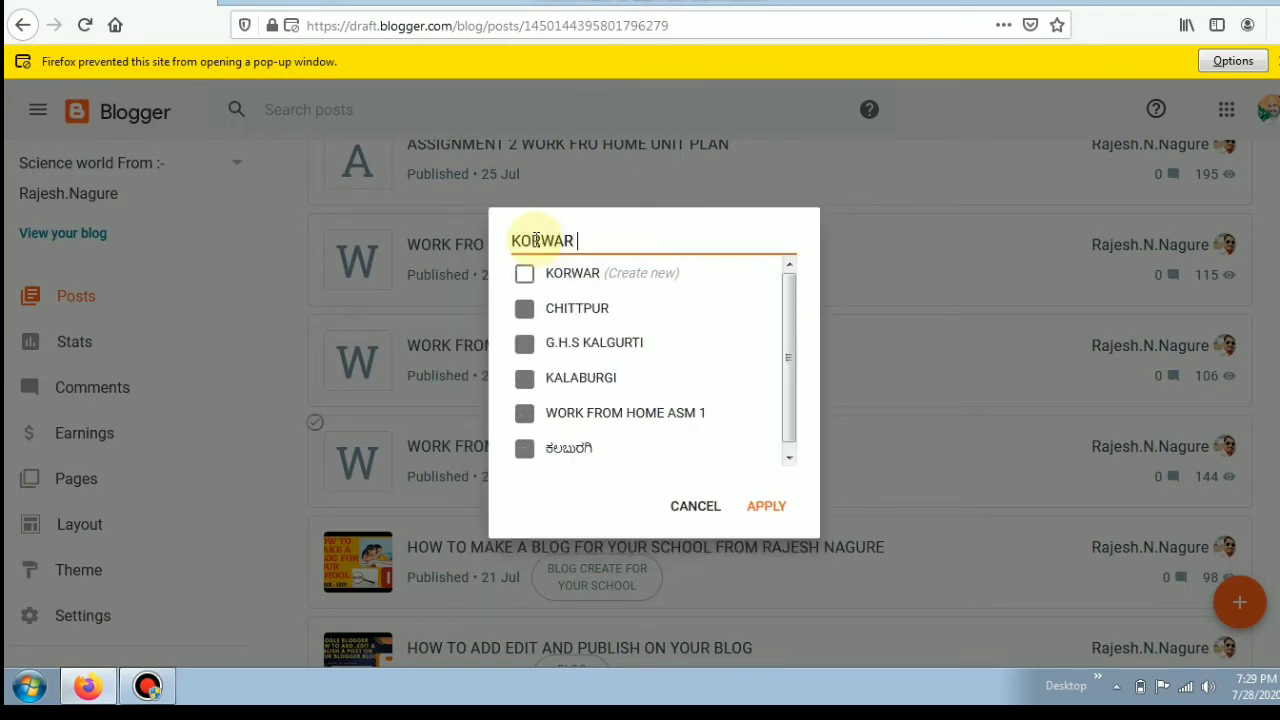
{"action": "type", "text": "CLUSTER"}
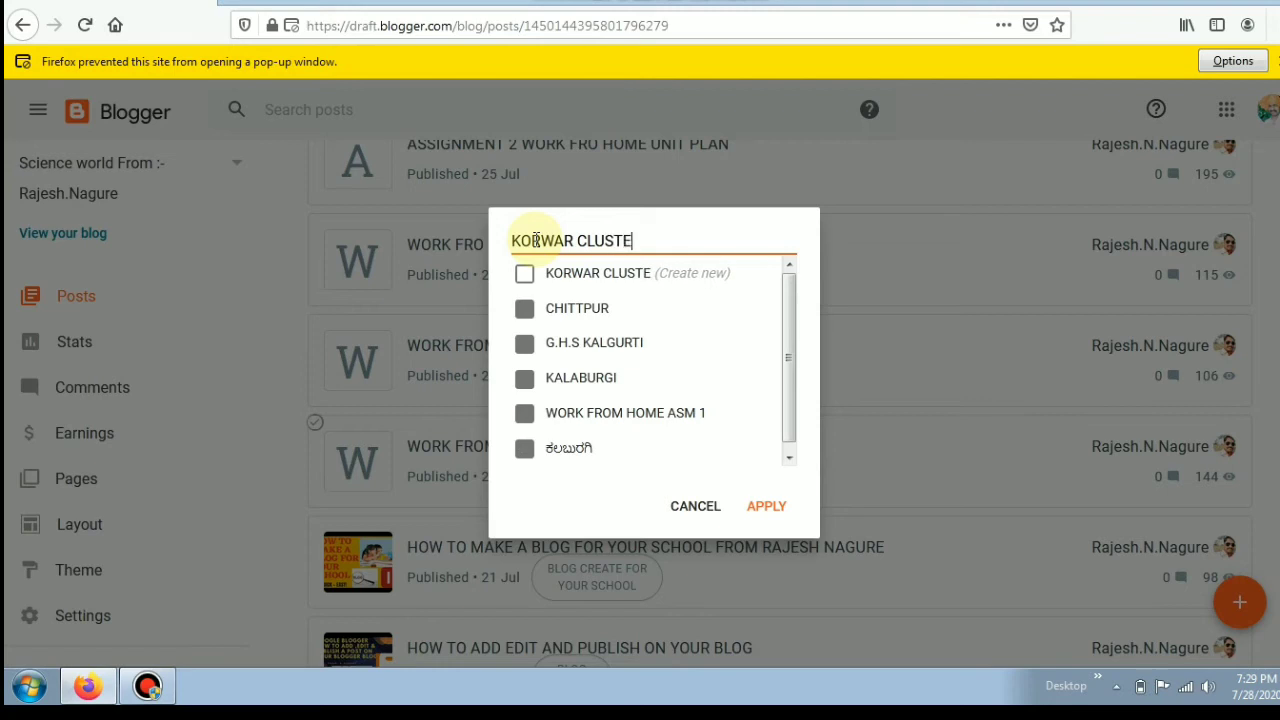
{"action": "left_click", "coordinate": [522, 276]}
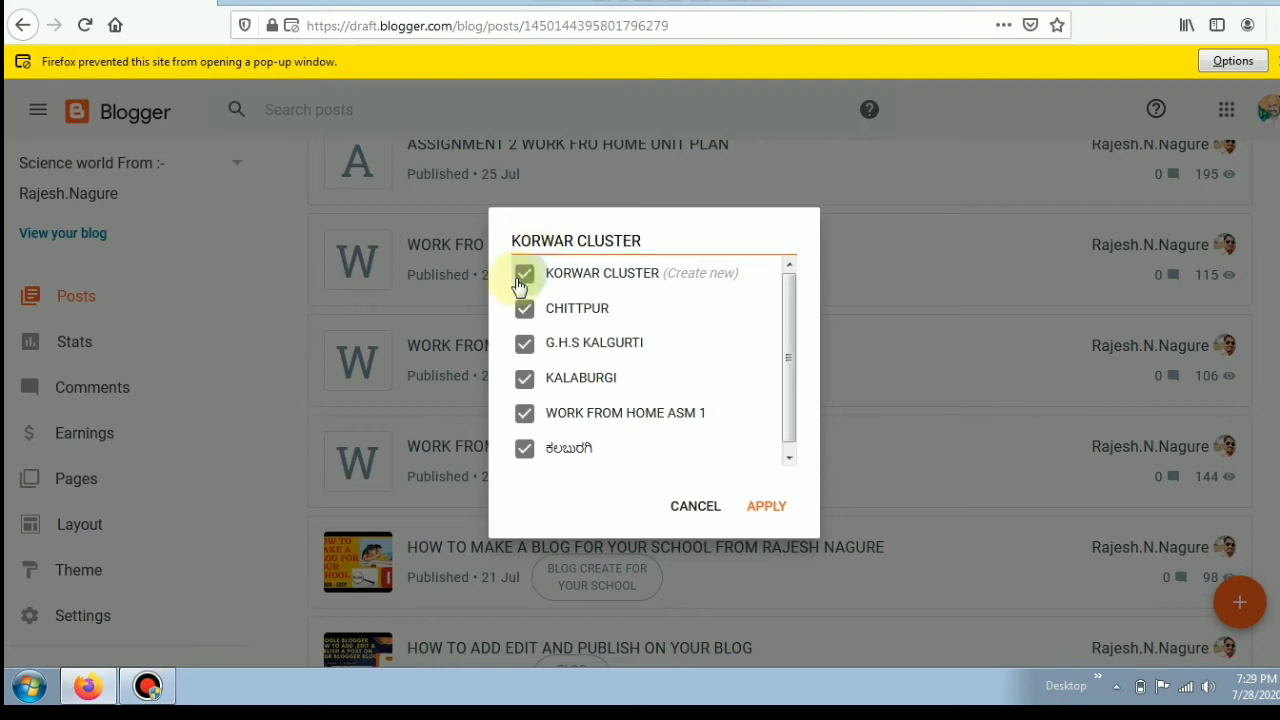
{"action": "left_click", "coordinate": [524, 448]}
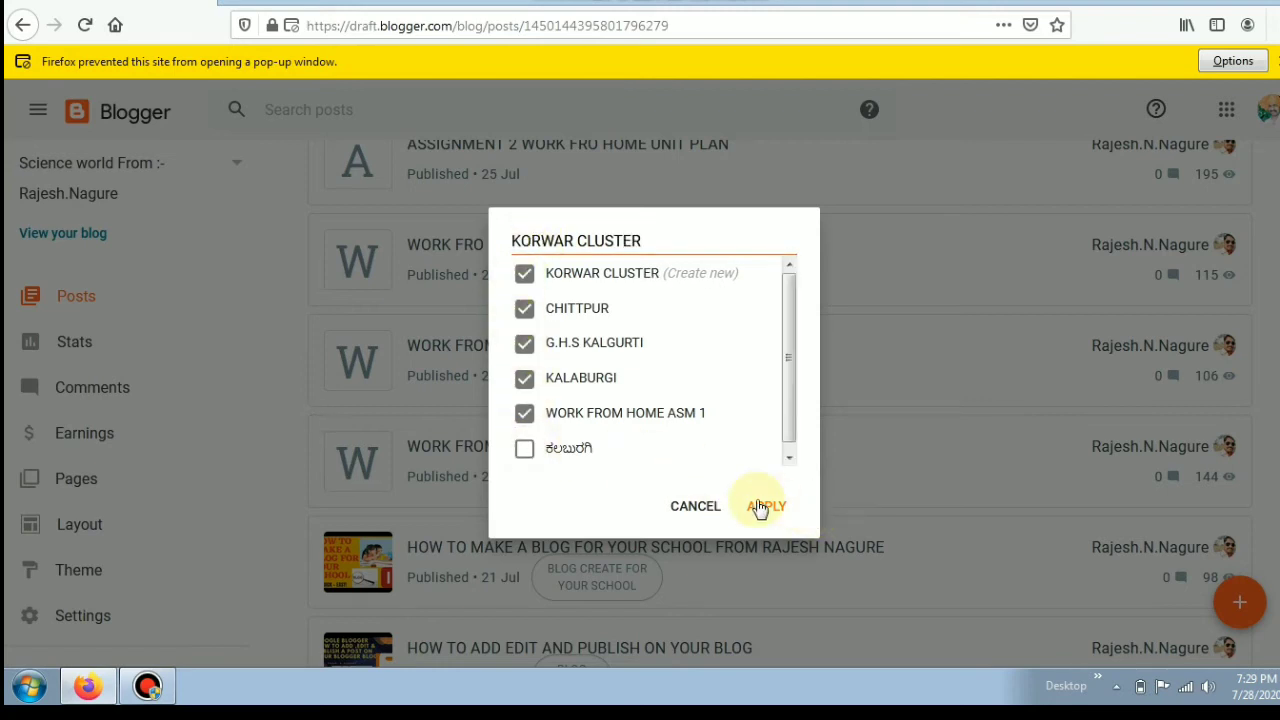
{"action": "left_click", "coordinate": [765, 506]}
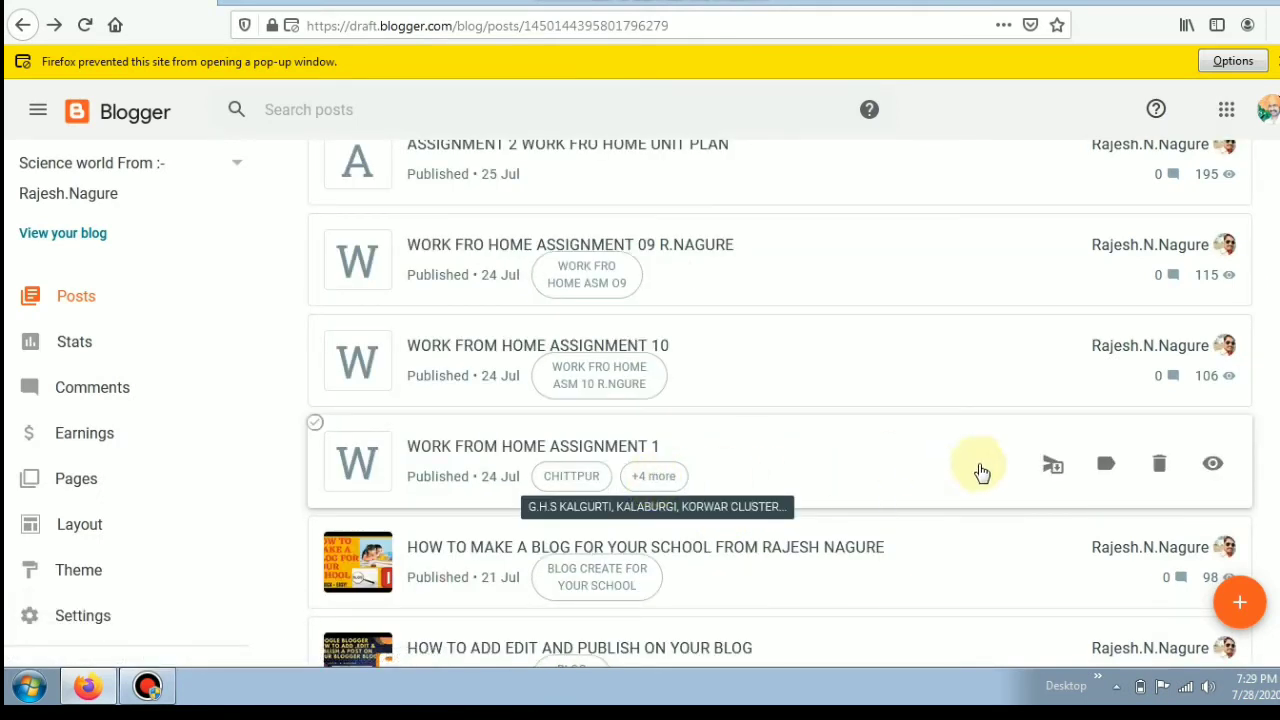
{"action": "left_click", "coordinate": [1102, 464]}
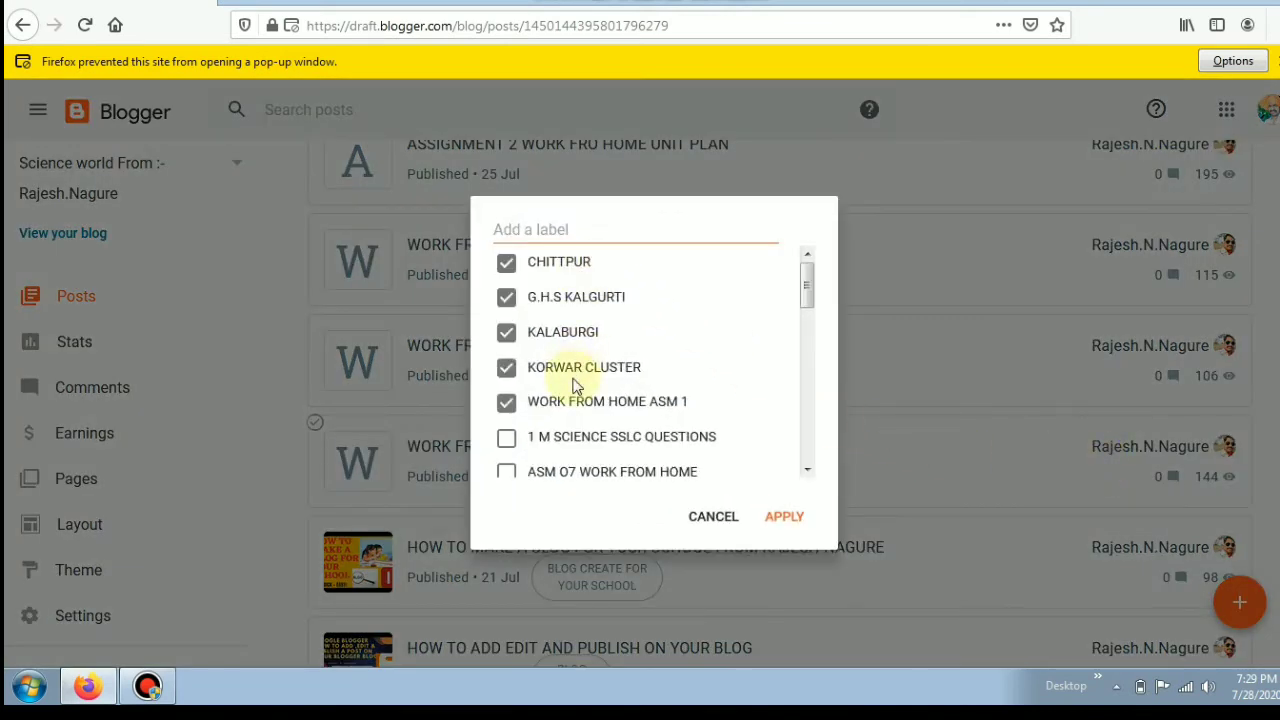
{"action": "left_click", "coordinate": [784, 516]}
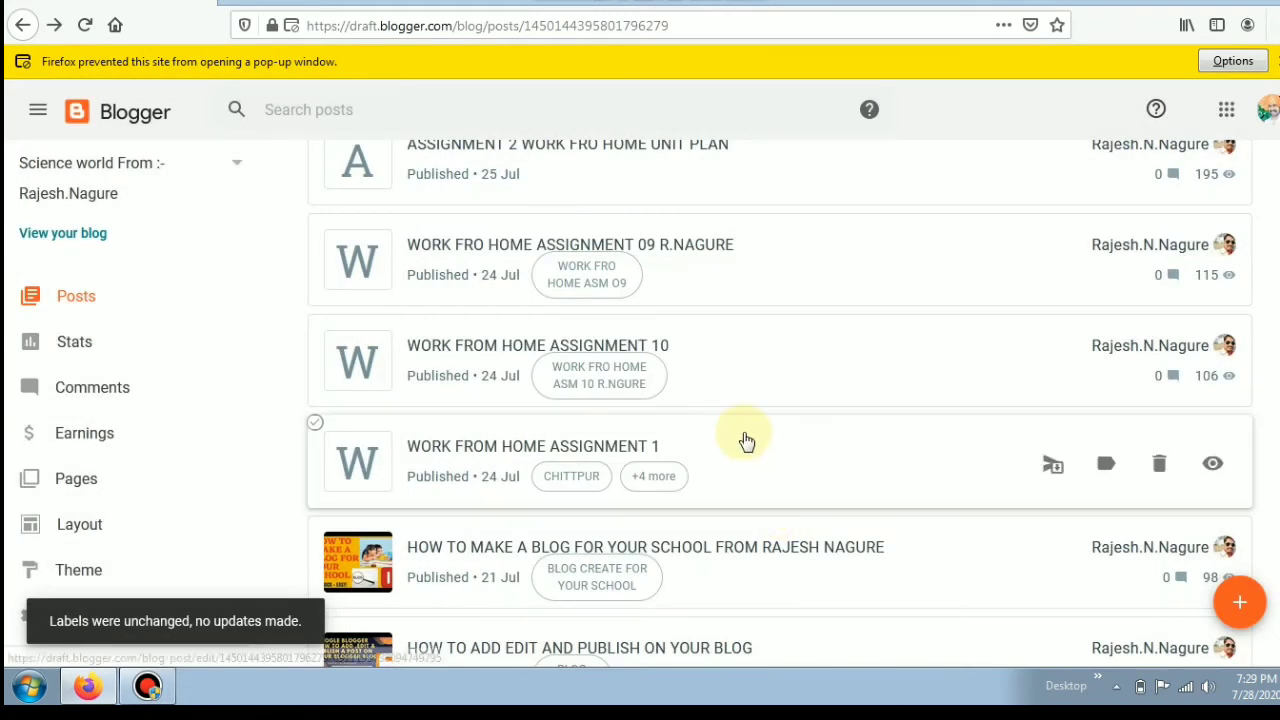
Select the existing labels KALABURGI and G.H.S KALGURTI for the post "ASSIGNMENT 2 WORK FRO HOME UNIT PLAN".
{"action": "scroll", "coordinate": [746, 441], "scroll_direction": "up", "scroll_amount": 5}
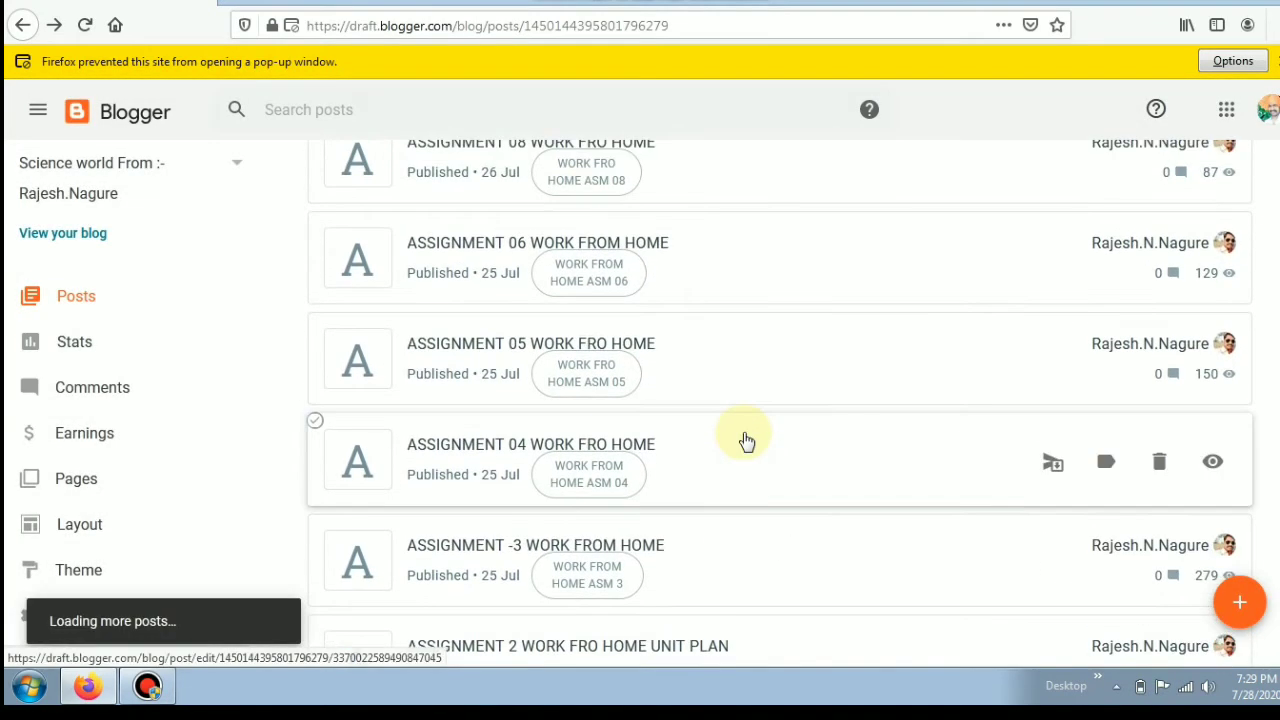
{"action": "scroll", "coordinate": [746, 441], "scroll_direction": "up", "scroll_amount": 4}
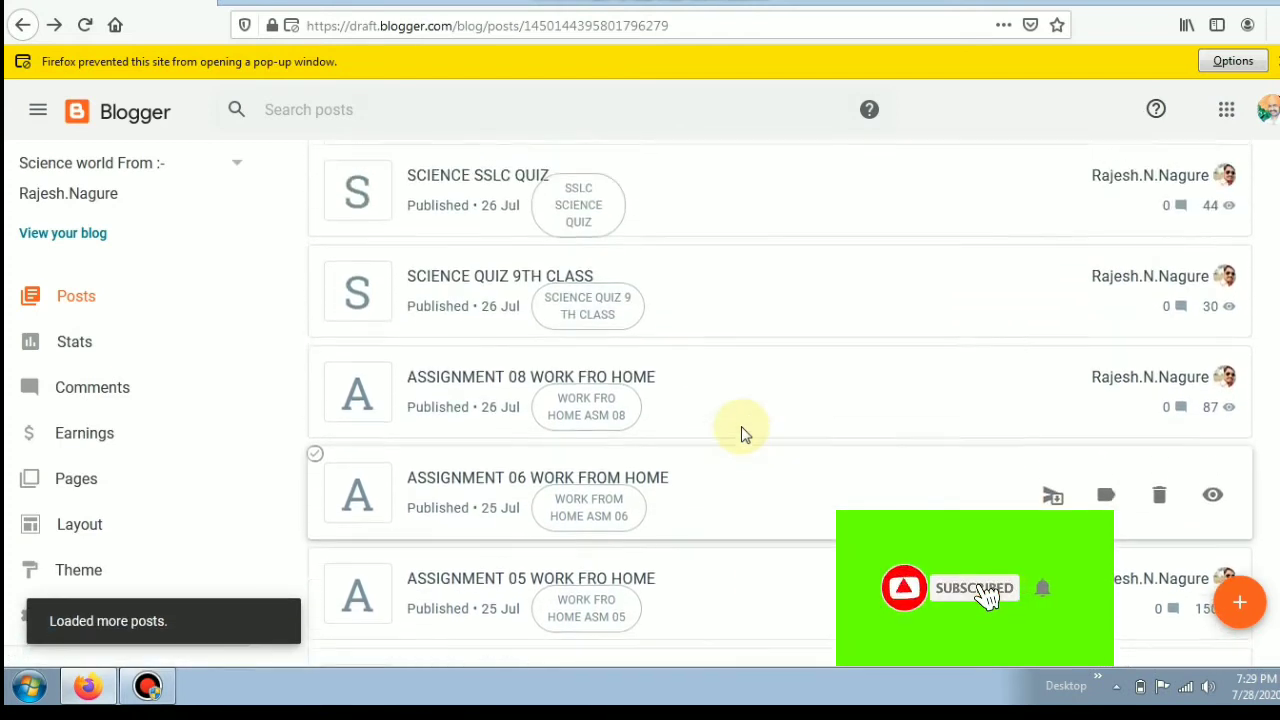
{"action": "scroll", "coordinate": [741, 433], "scroll_direction": "up", "scroll_amount": 3}
{"action": "scroll", "coordinate": [741, 433], "scroll_direction": "down", "scroll_amount": 5}
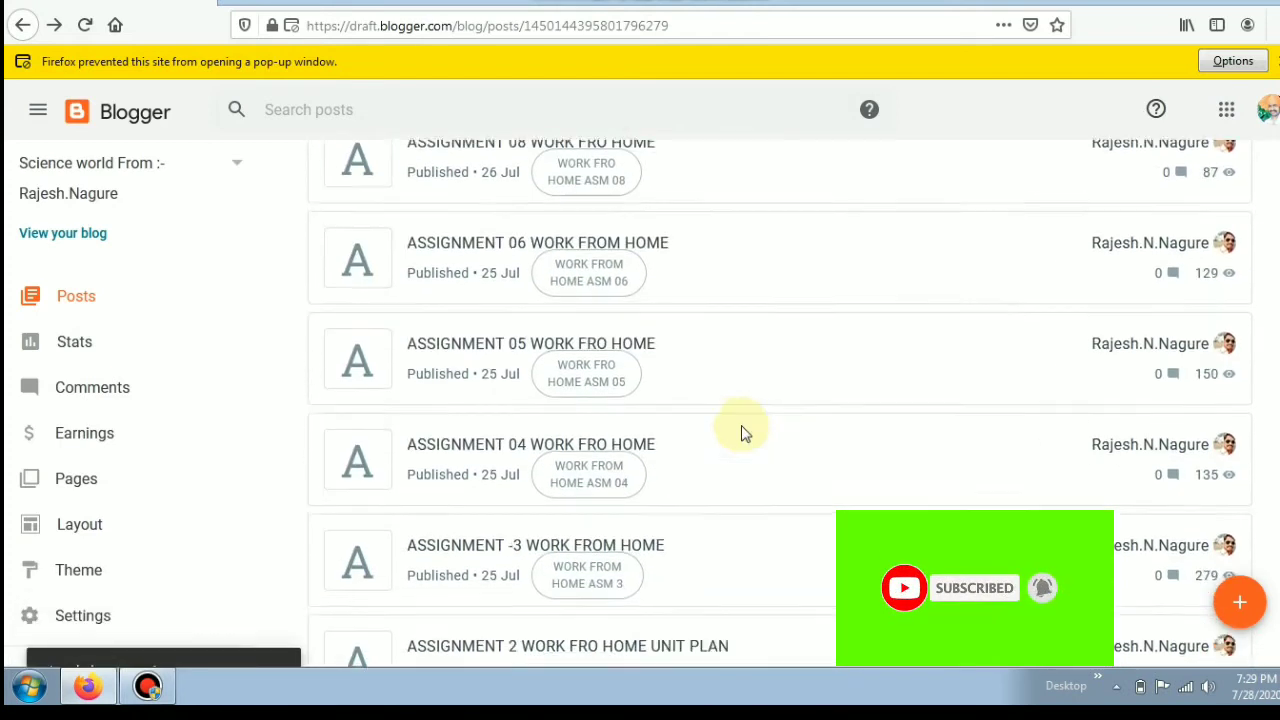
{"action": "scroll", "coordinate": [741, 433], "scroll_direction": "down", "scroll_amount": 5}
{"action": "scroll", "coordinate": [741, 433], "scroll_direction": "up", "scroll_amount": 1}
{"action": "scroll", "coordinate": [741, 433], "scroll_direction": "up", "scroll_amount": 1}
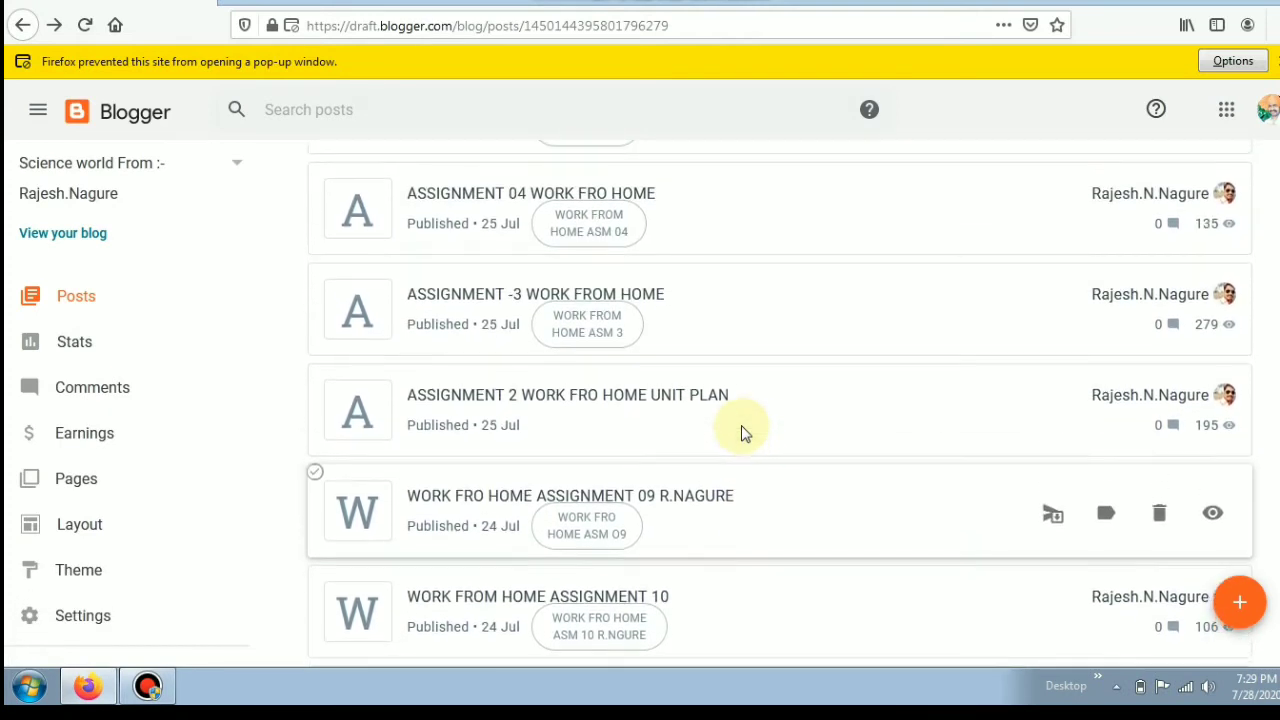
{"action": "left_click", "coordinate": [1107, 415]}
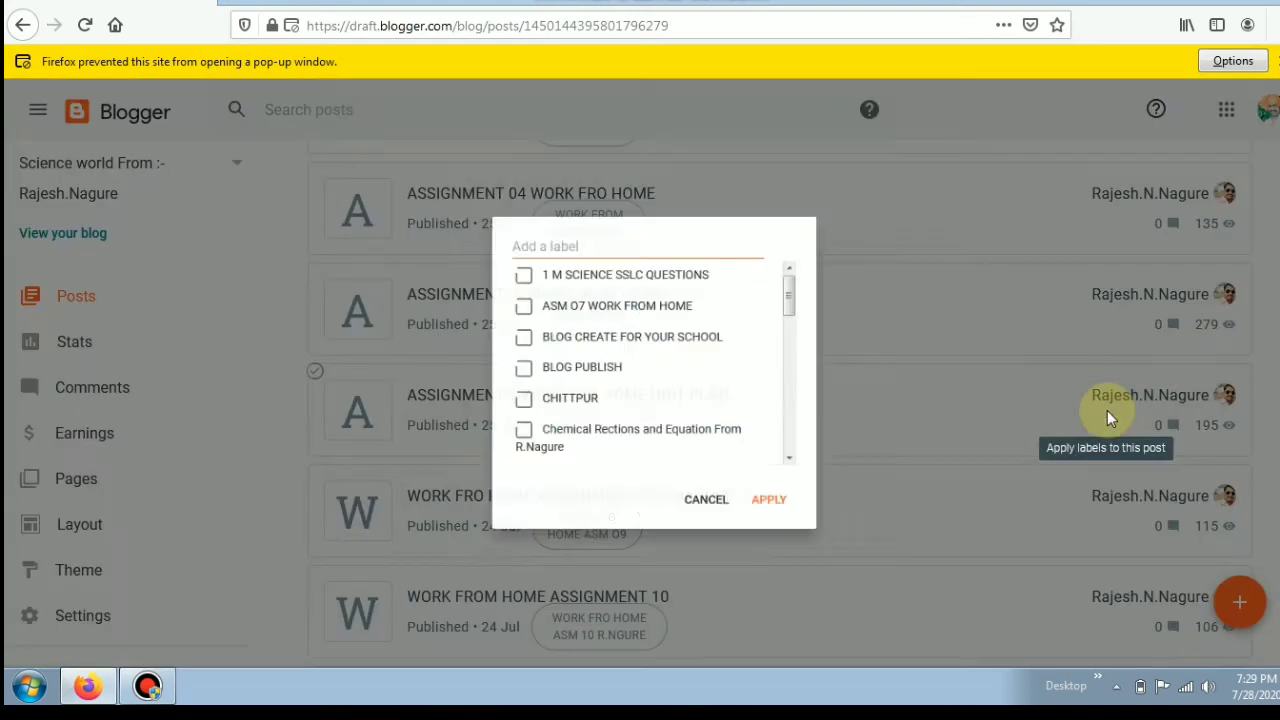
{"action": "mouse_move", "coordinate": [805, 286]}
{"action": "left_mouse_down"}
{"action": "mouse_move", "coordinate": [803, 449]}
{"action": "mouse_move", "coordinate": [807, 287]}
{"action": "left_mouse_up"}
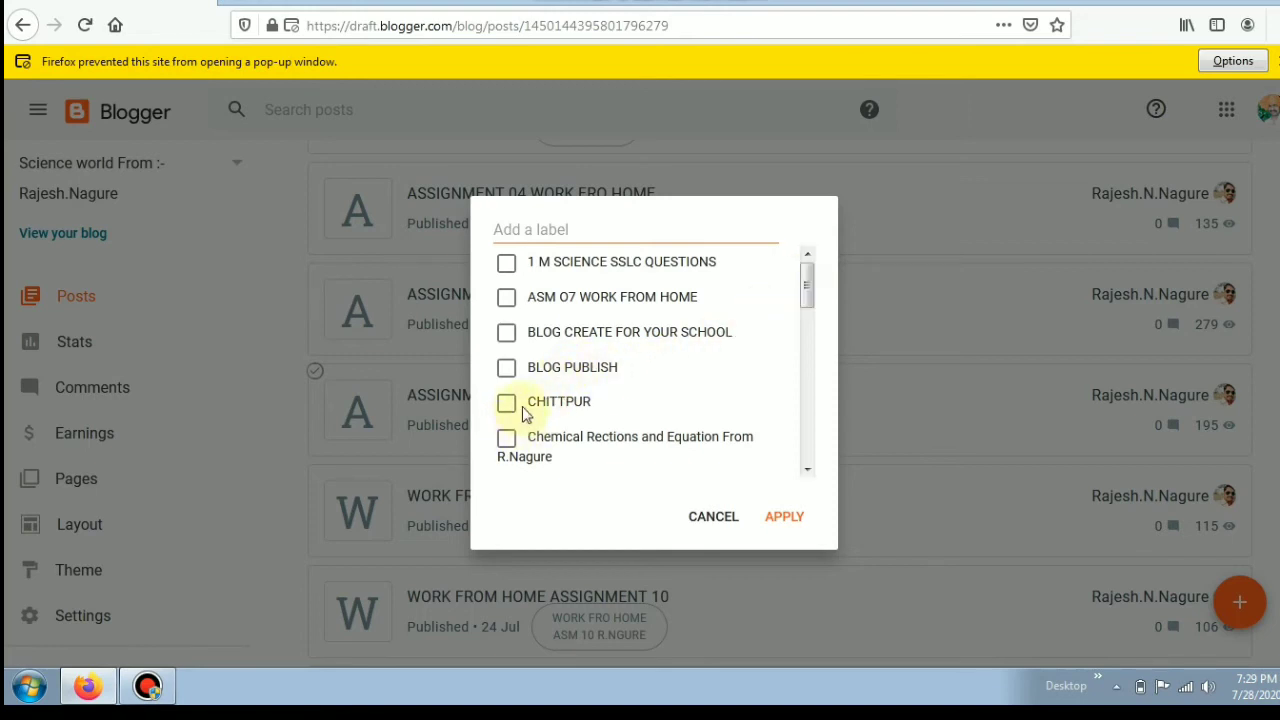
{"action": "scroll", "coordinate": [597, 377], "scroll_direction": "down", "scroll_amount": 2}
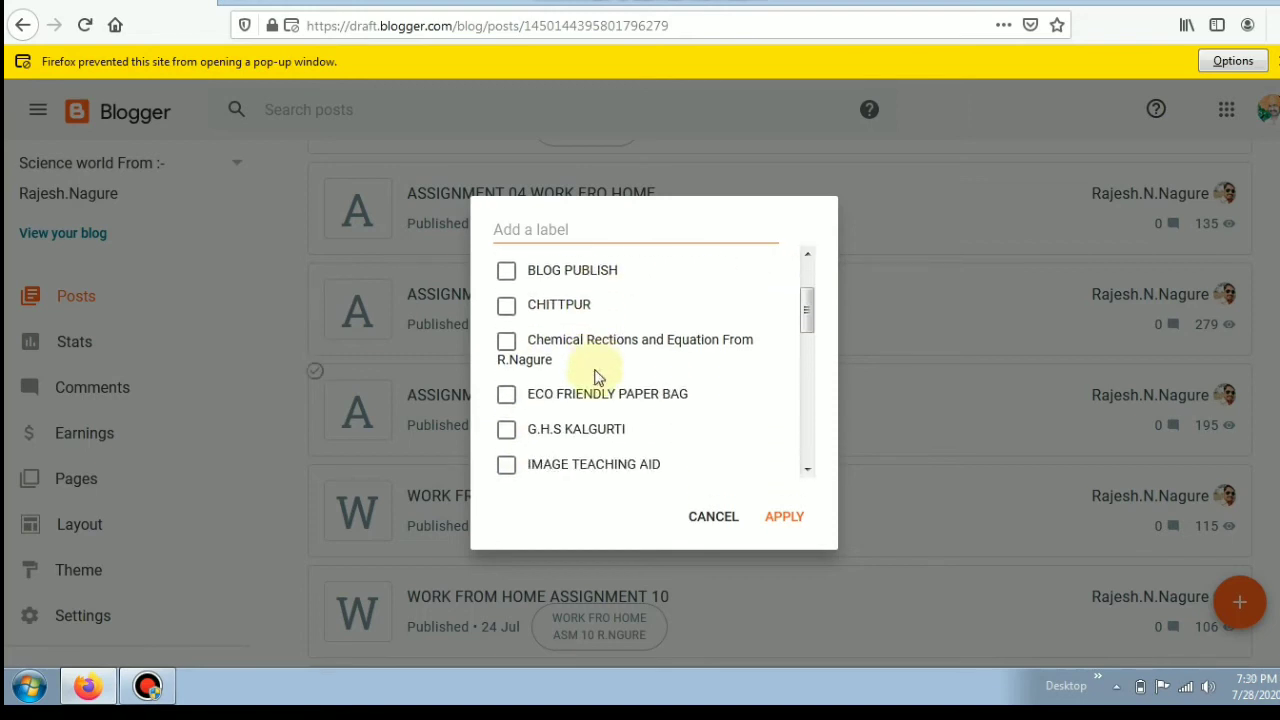
{"action": "scroll", "coordinate": [597, 375], "scroll_direction": "up", "scroll_amount": 2}
{"action": "scroll", "coordinate": [586, 391], "scroll_direction": "down", "scroll_amount": 4}
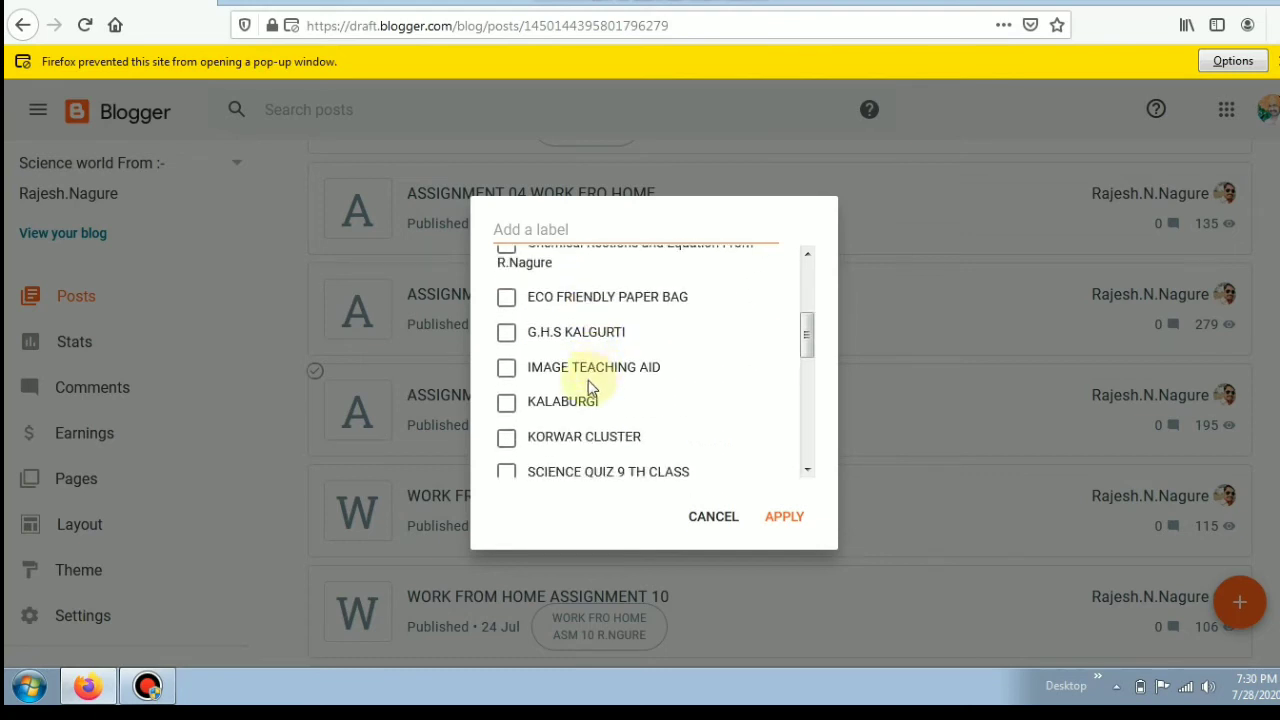
{"action": "left_click", "coordinate": [508, 404]}
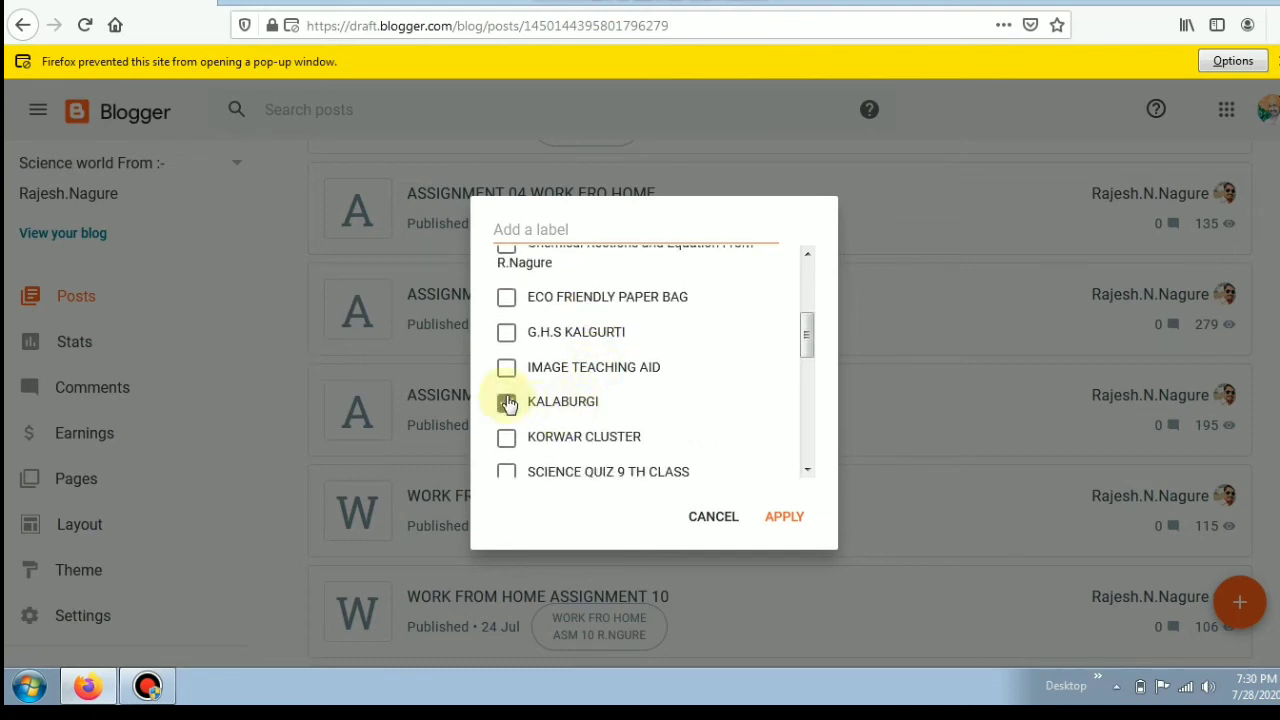
{"action": "left_click", "coordinate": [504, 340]}
Add the existing labels CHITTPUR and KORWAR CLUSTER to the label selection for "ASSIGNMENT 2 WORK FRO HOME UNIT PLAN".
{"action": "scroll", "coordinate": [510, 333], "scroll_direction": "down", "scroll_amount": 1}
{"action": "scroll", "coordinate": [520, 331], "scroll_direction": "up", "scroll_amount": 1}
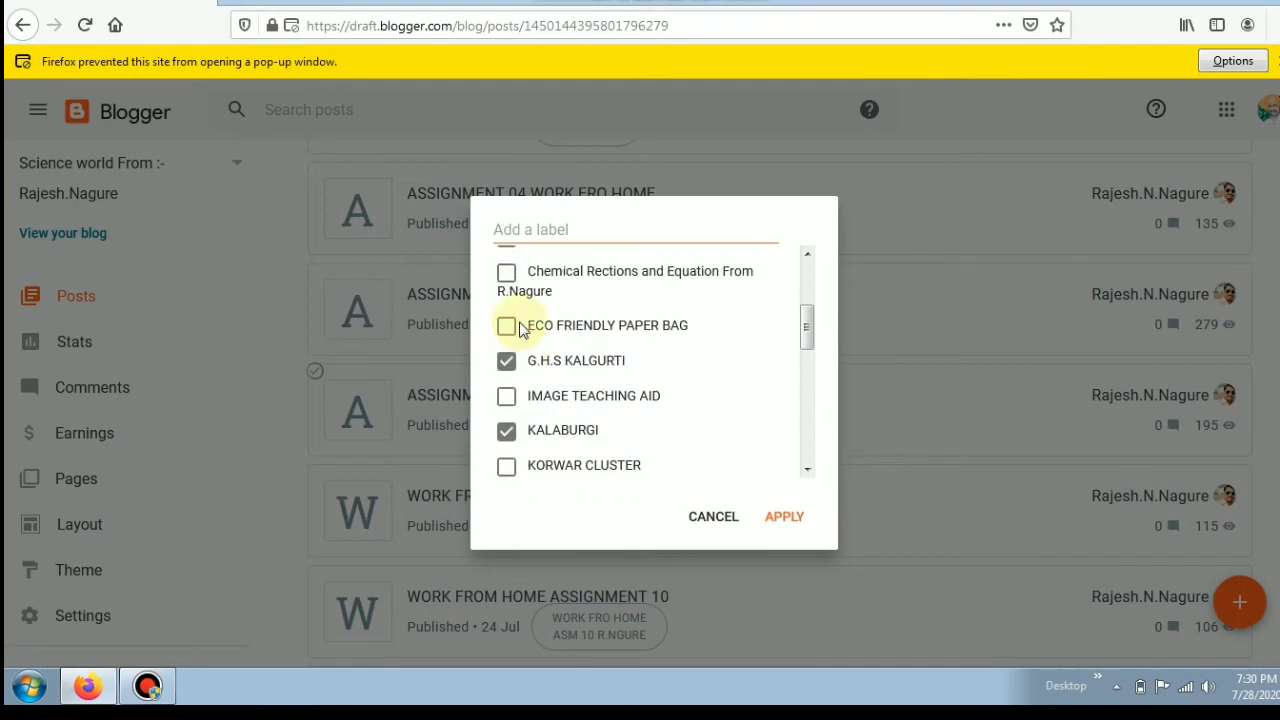
{"action": "scroll", "coordinate": [520, 330], "scroll_direction": "up", "scroll_amount": 2}
{"action": "left_click", "coordinate": [508, 310]}
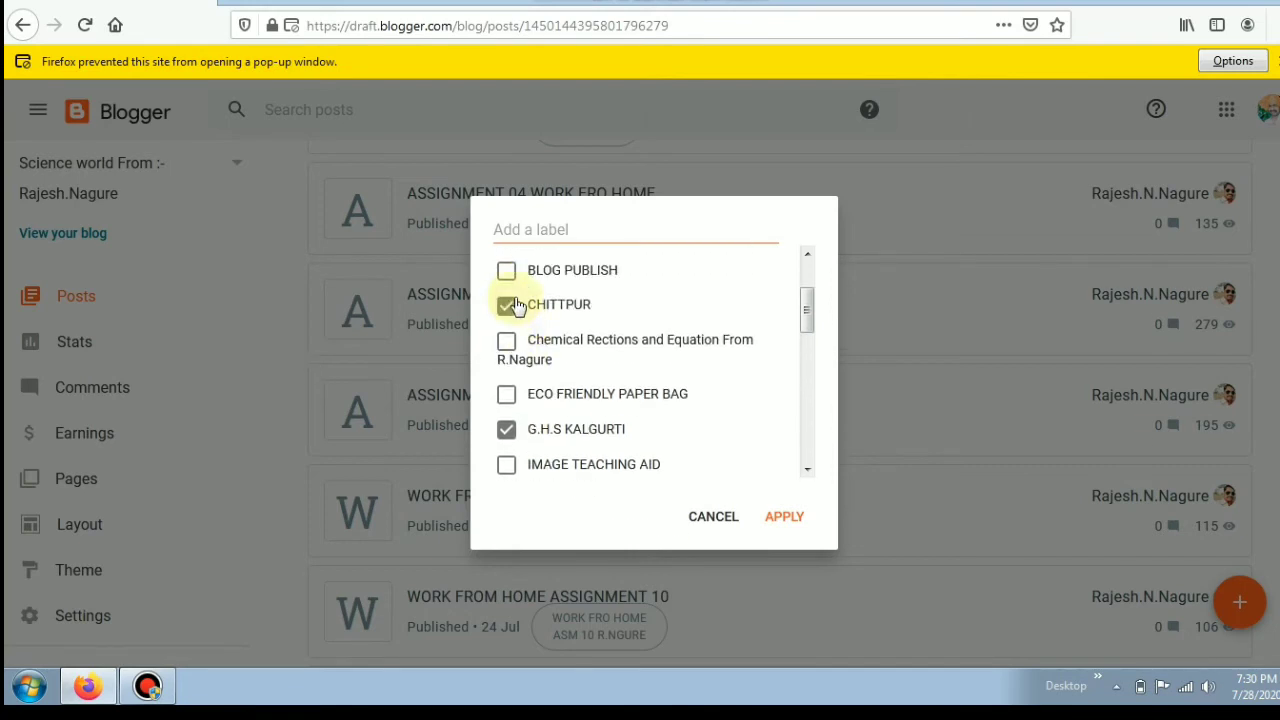
{"action": "scroll", "coordinate": [515, 307], "scroll_direction": "up", "scroll_amount": 3}
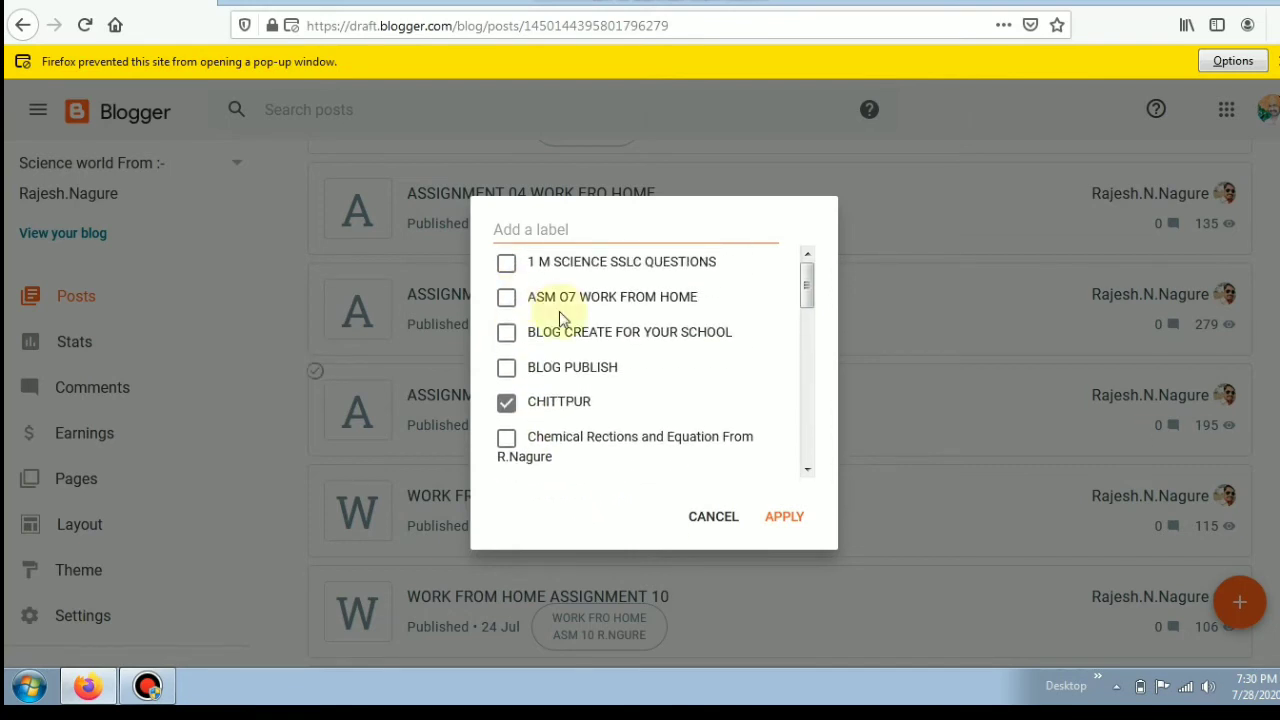
{"action": "scroll", "coordinate": [560, 318], "scroll_direction": "down", "scroll_amount": 5}
{"action": "scroll", "coordinate": [560, 330], "scroll_direction": "down", "scroll_amount": 3}
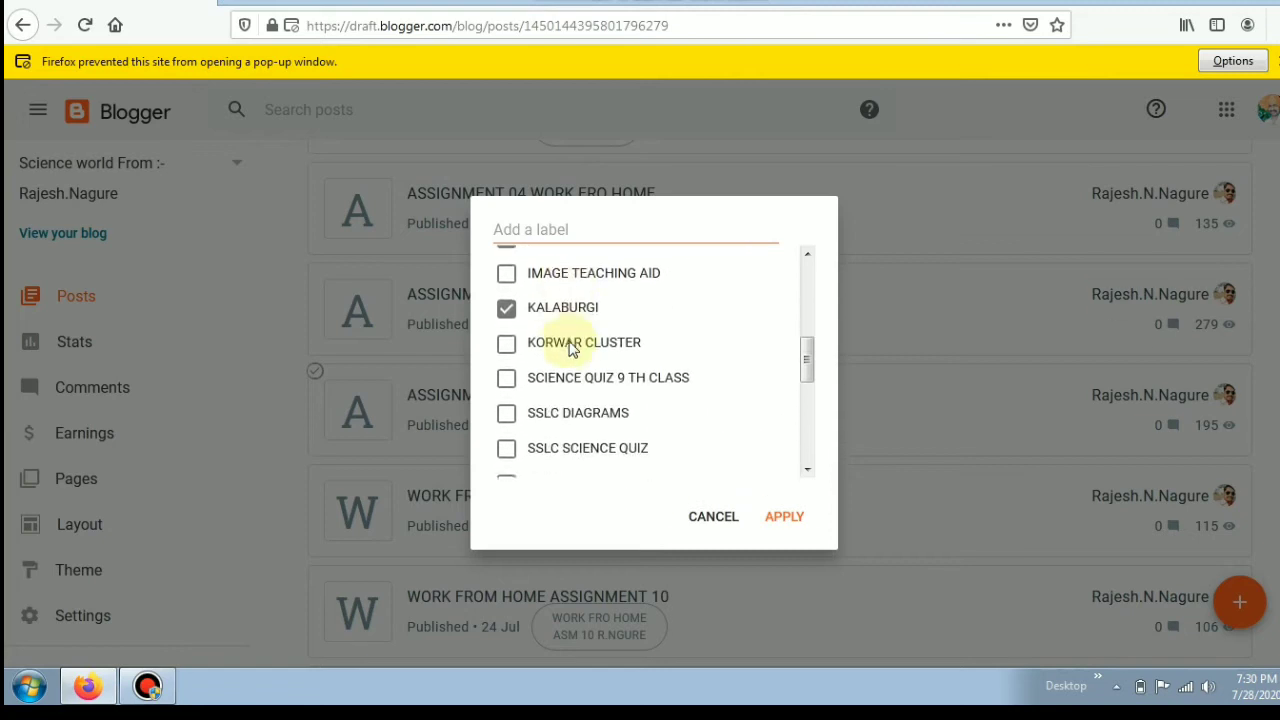
{"action": "left_click", "coordinate": [508, 342]}
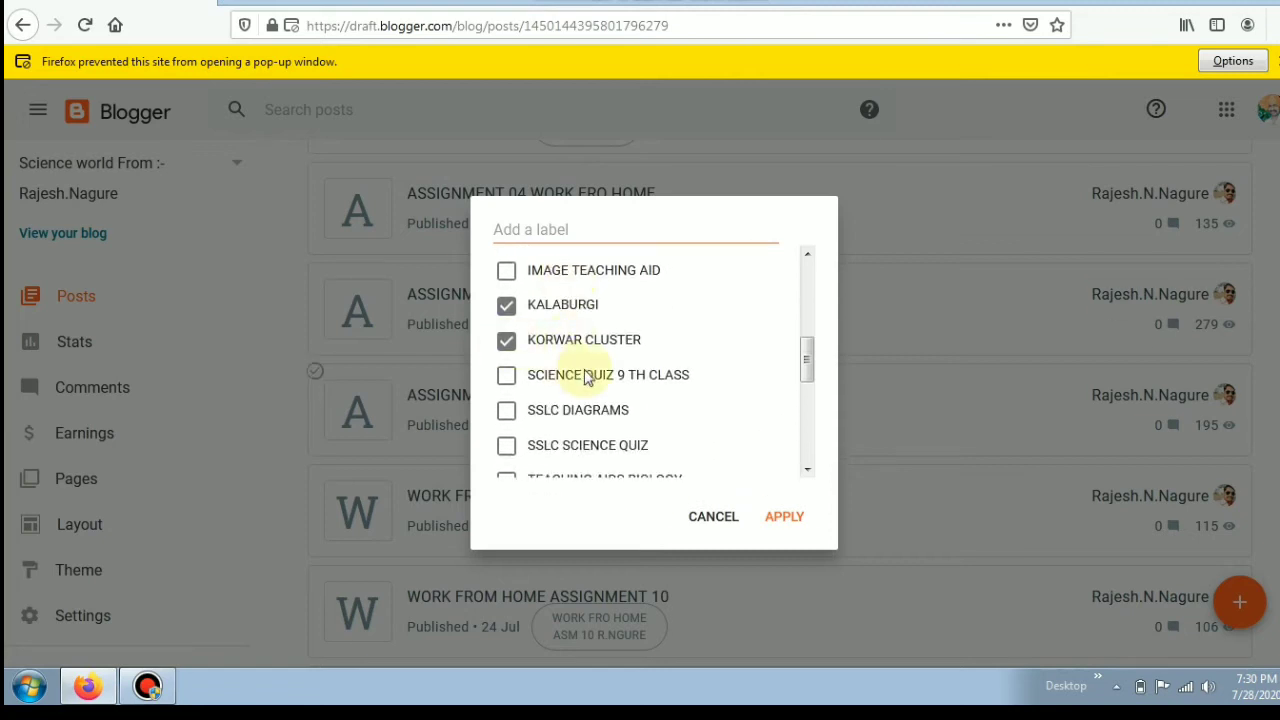
Review the labels selected for "ASSIGNMENT 2 WORK FRO HOME UNIT PLAN" and apply them to the post.
{"action": "scroll", "coordinate": [587, 372], "scroll_direction": "up", "scroll_amount": 6}
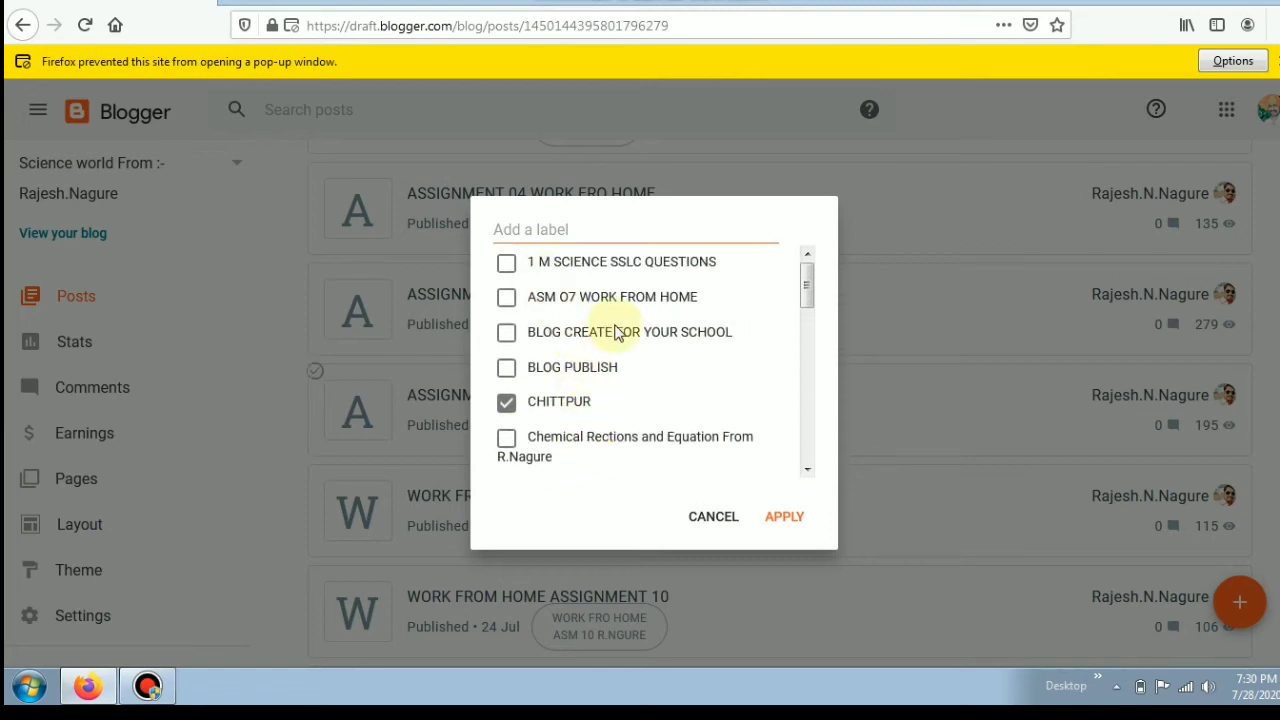
{"action": "scroll", "coordinate": [614, 332], "scroll_direction": "down", "scroll_amount": 2}
{"action": "scroll", "coordinate": [616, 335], "scroll_direction": "up", "scroll_amount": 2}
{"action": "scroll", "coordinate": [645, 360], "scroll_direction": "down", "scroll_amount": 5}
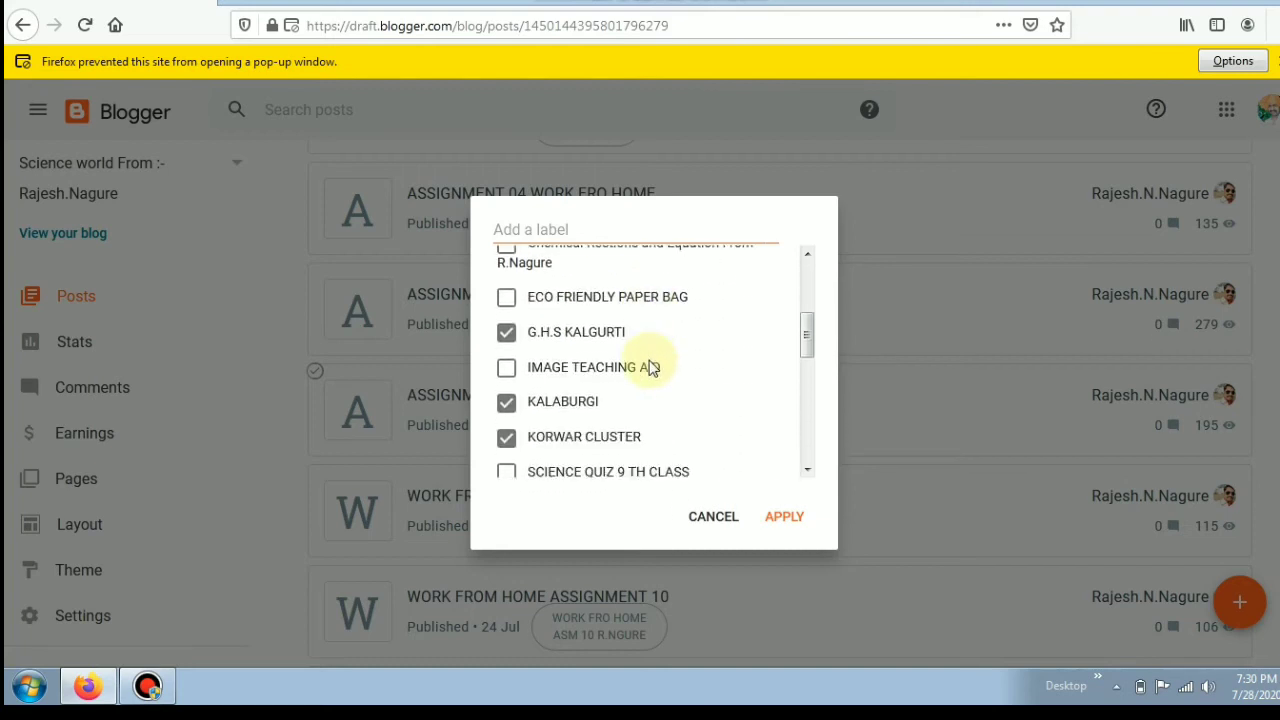
{"action": "scroll", "coordinate": [648, 362], "scroll_direction": "down", "scroll_amount": 3}
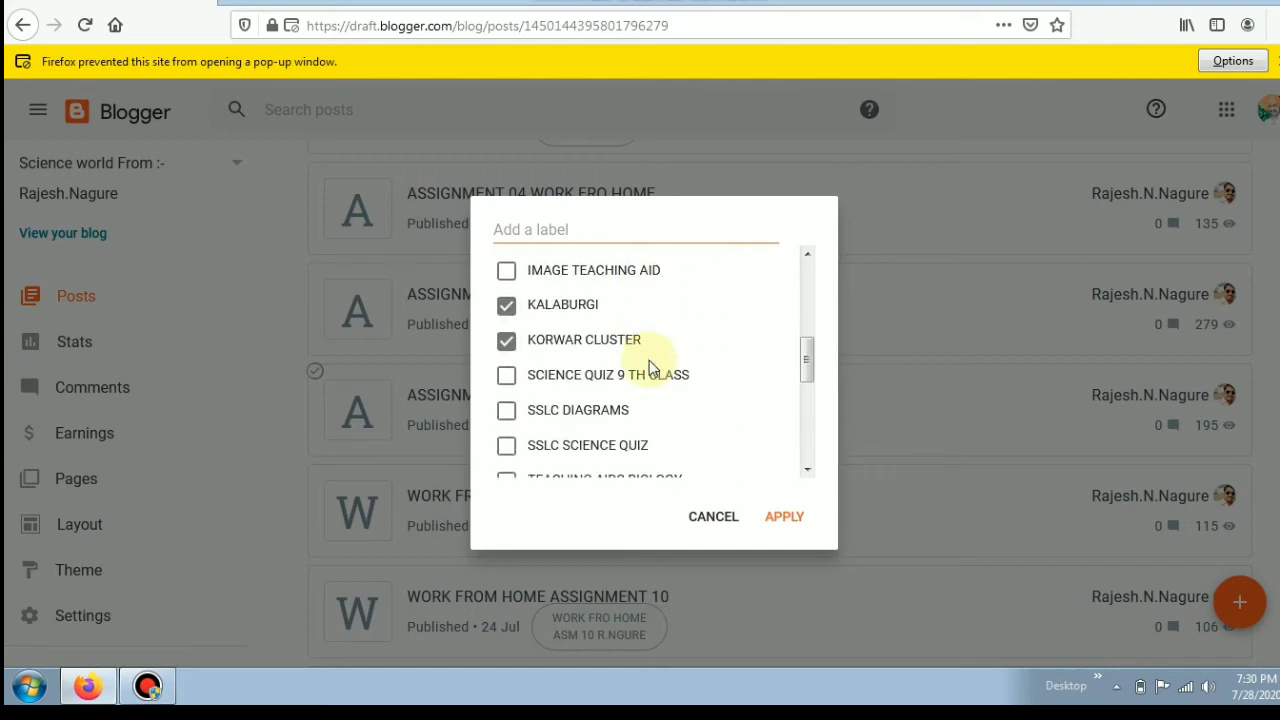
{"action": "left_click", "coordinate": [785, 518]}
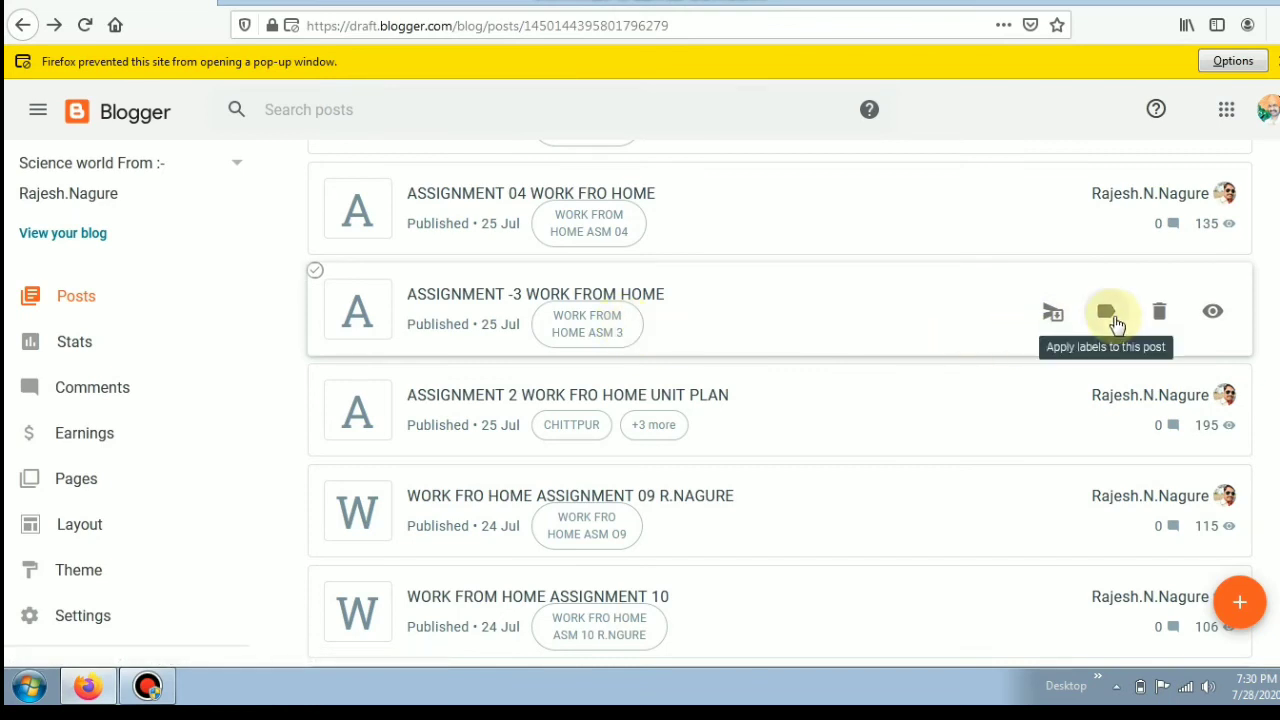
Apply the existing labels KALABURGI, G.H.S KALGURTI, CHITTPUR and KORWAR CLUSTER to the post "ASSIGNMENT -3 WORK FROM HOME".
{"action": "left_click", "coordinate": [1107, 314]}
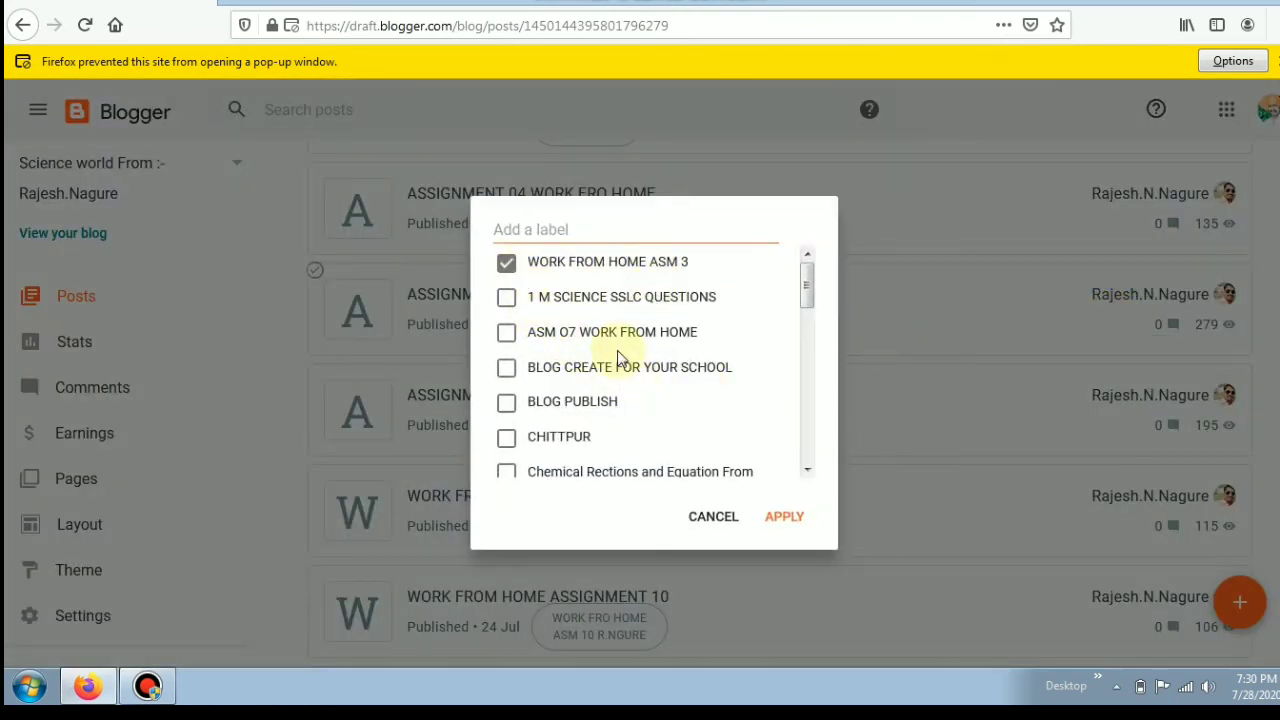
{"action": "scroll", "coordinate": [617, 350], "scroll_direction": "down", "scroll_amount": 4}
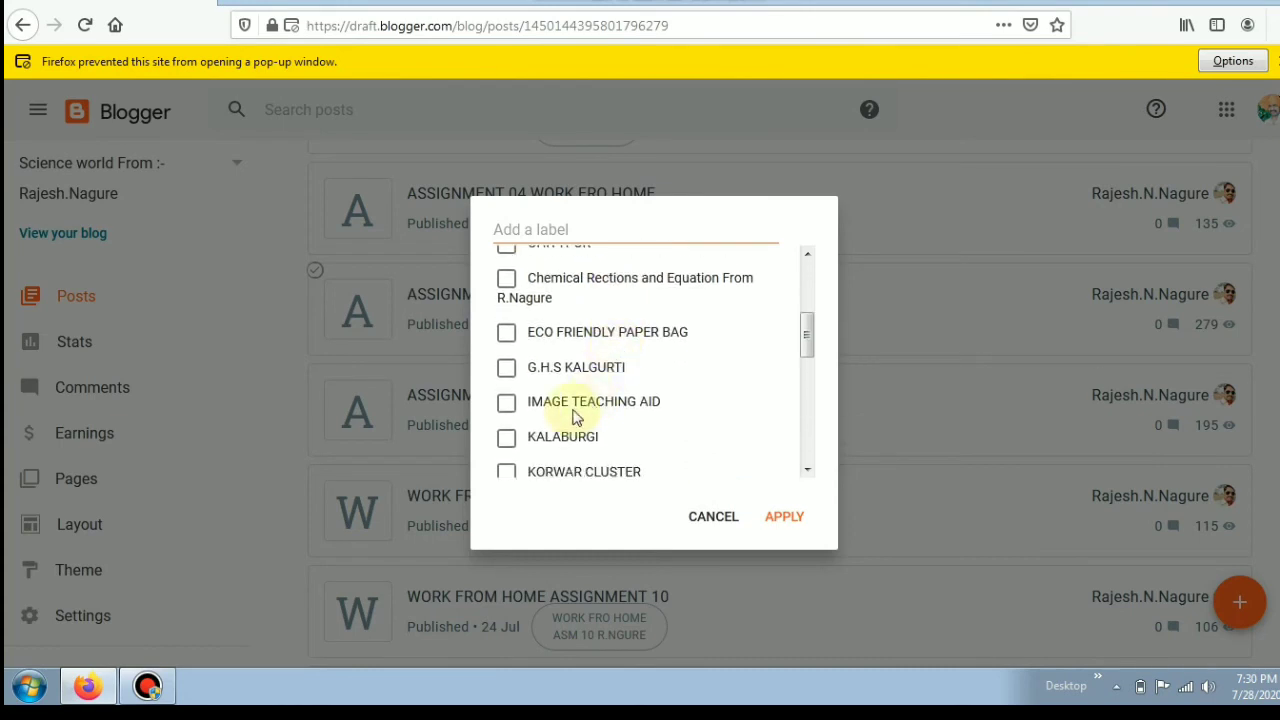
{"action": "left_click", "coordinate": [506, 438]}
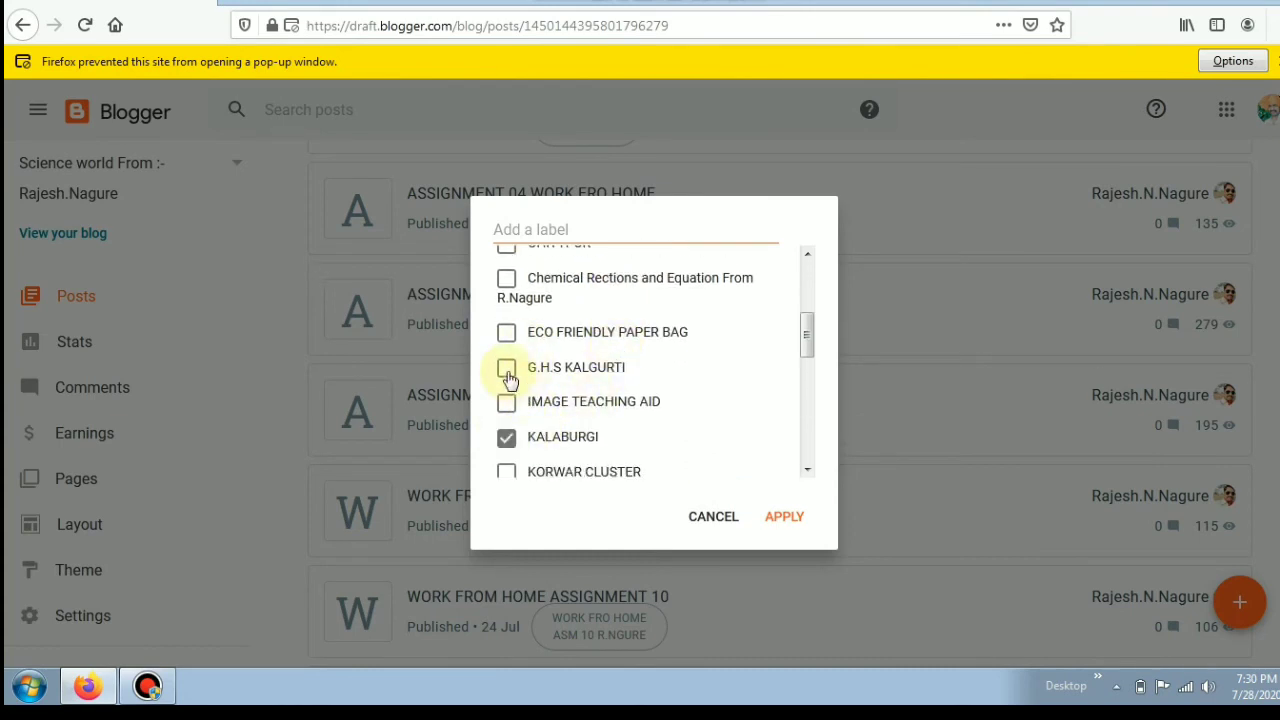
{"action": "left_click", "coordinate": [507, 368]}
{"action": "scroll", "coordinate": [525, 360], "scroll_direction": "up", "scroll_amount": 2}
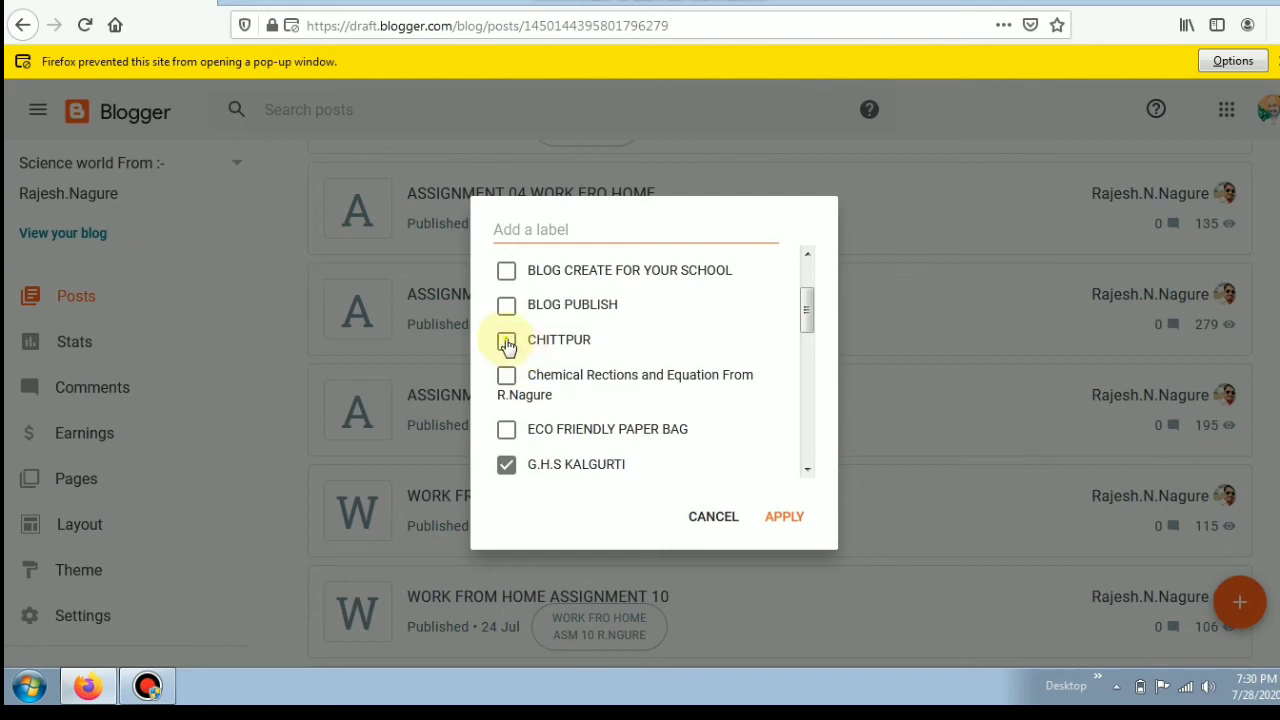
{"action": "left_click", "coordinate": [507, 343]}
{"action": "scroll", "coordinate": [527, 380], "scroll_direction": "down", "scroll_amount": 1}
{"action": "scroll", "coordinate": [527, 381], "scroll_direction": "down", "scroll_amount": 1}
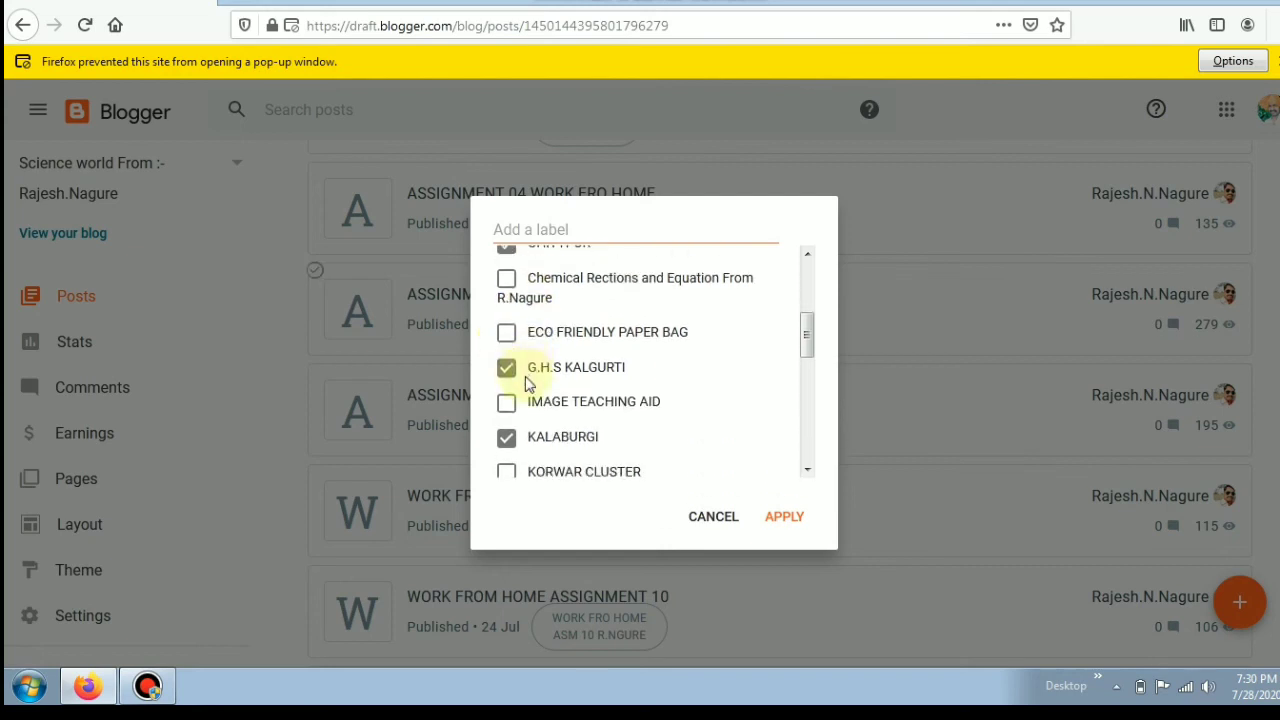
{"action": "scroll", "coordinate": [525, 371], "scroll_direction": "down", "scroll_amount": 1}
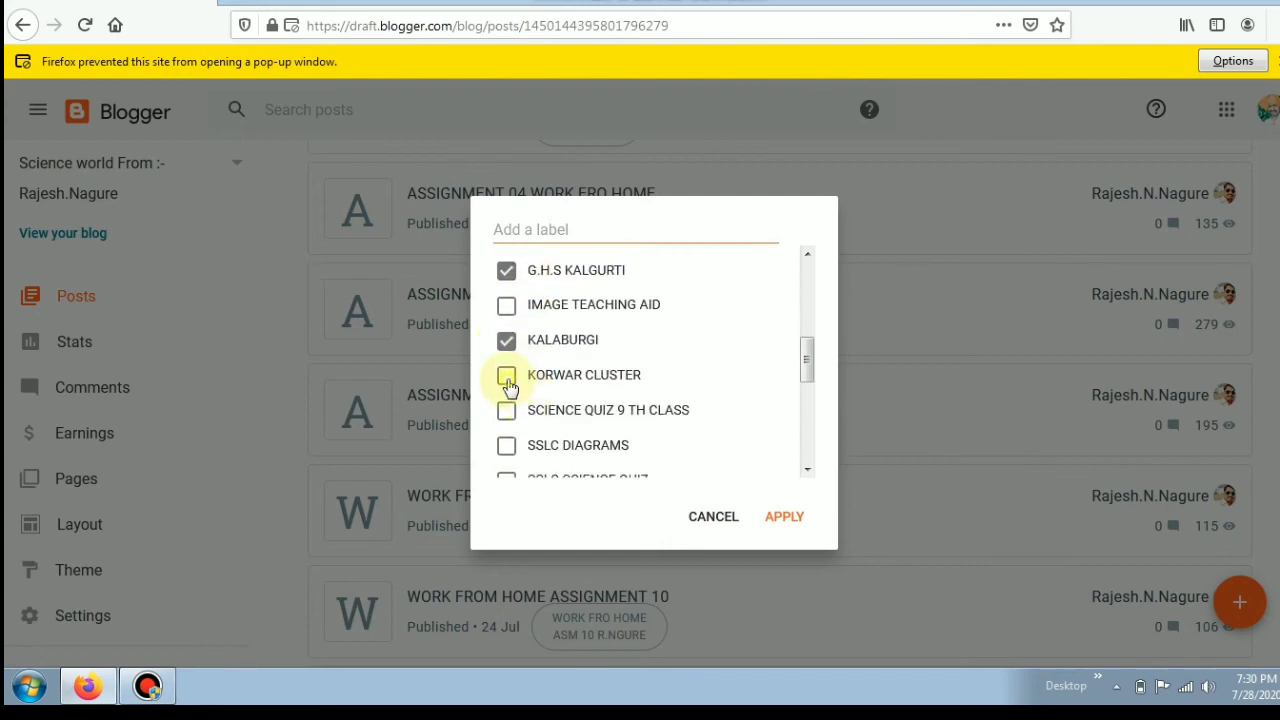
{"action": "left_click", "coordinate": [507, 375]}
{"action": "left_click", "coordinate": [785, 517]}
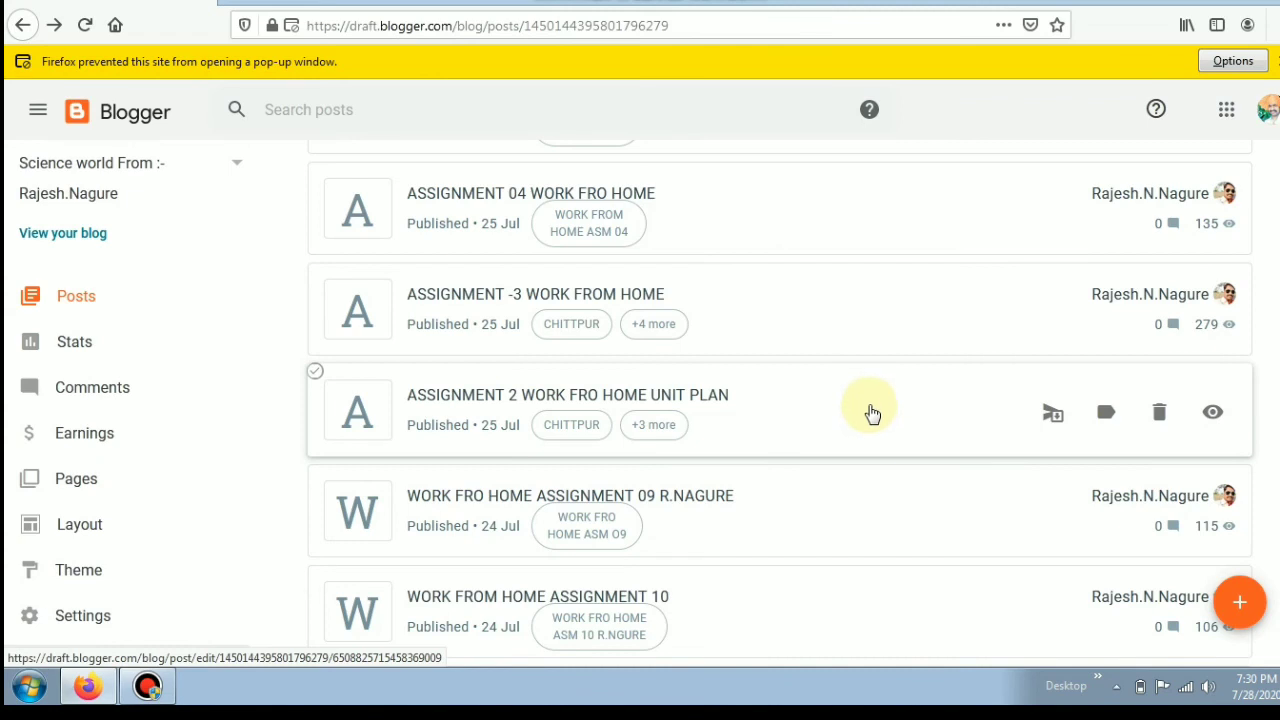
Look through the label list for the post "ASSIGNMENT 08 WORK FRO HOME" without applying any changes.
{"action": "scroll", "coordinate": [871, 410], "scroll_direction": "up", "scroll_amount": 2}
{"action": "scroll", "coordinate": [860, 409], "scroll_direction": "up", "scroll_amount": 1}
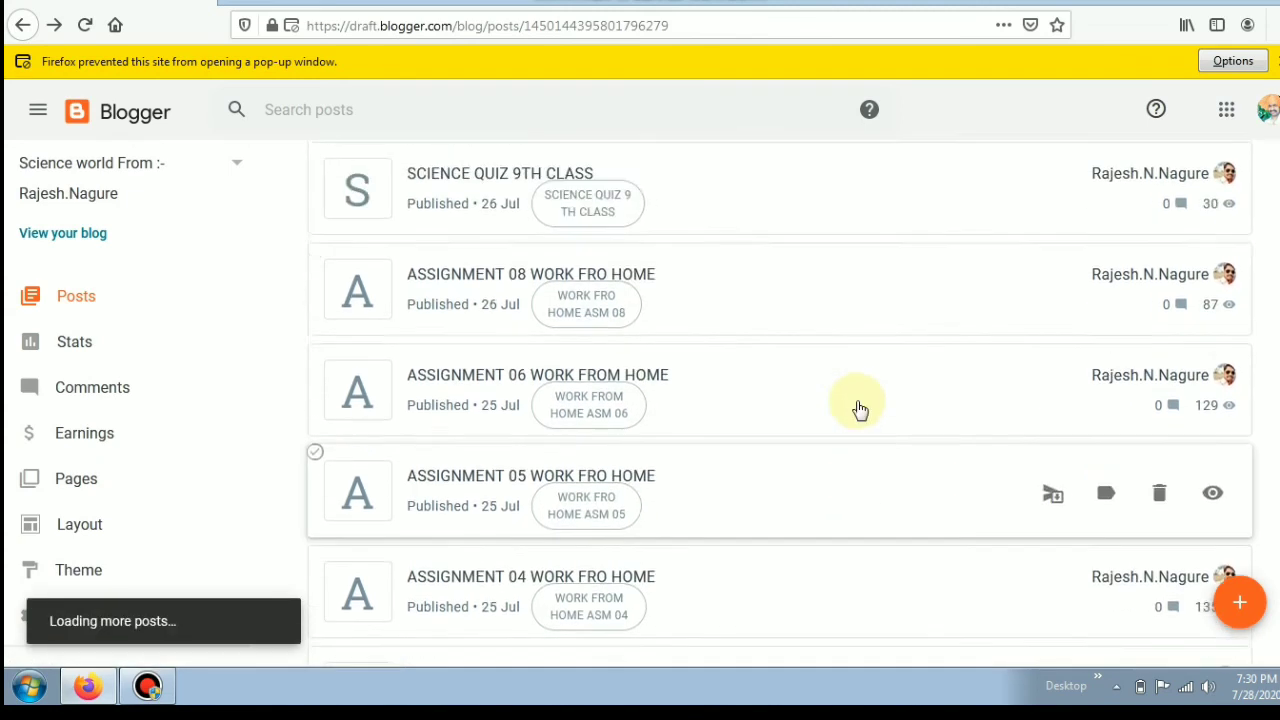
{"action": "scroll", "coordinate": [858, 409], "scroll_direction": "up", "scroll_amount": 1}
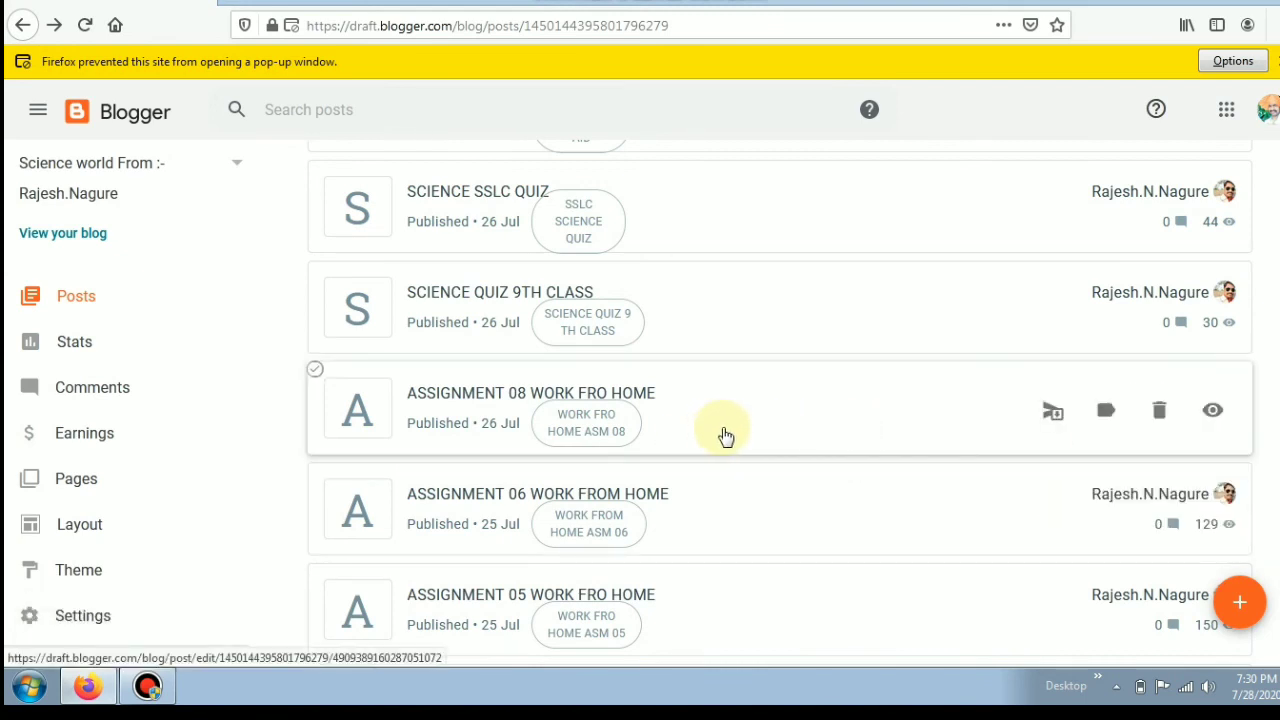
{"action": "left_click", "coordinate": [1100, 413]}
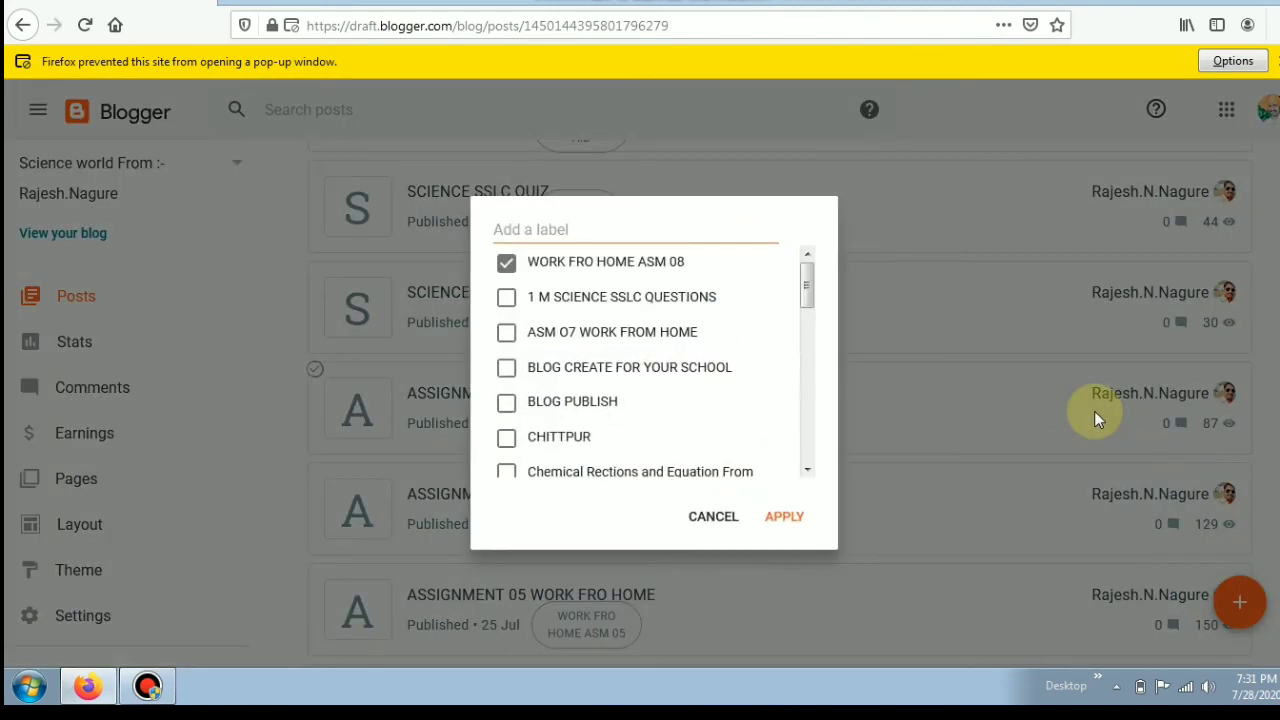
{"action": "left_click_drag", "start_coordinate": [807, 275], "coordinate": [805, 495]}
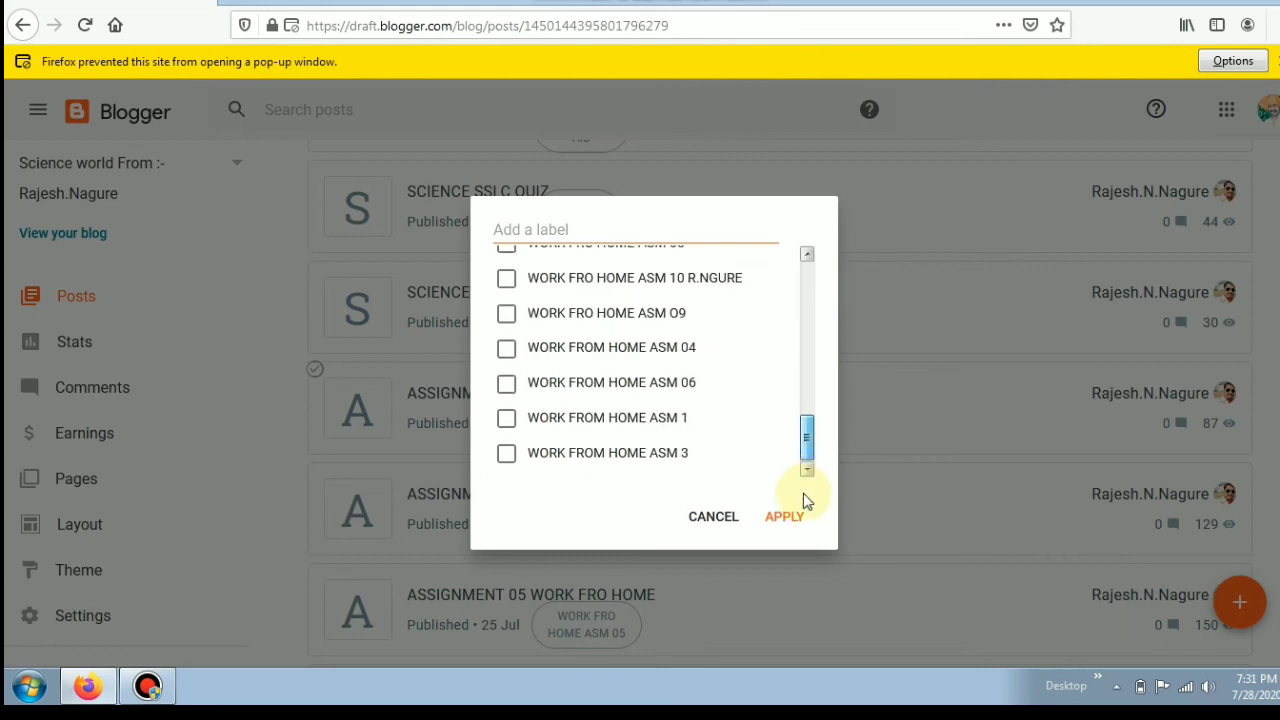
{"action": "left_click", "coordinate": [720, 518]}
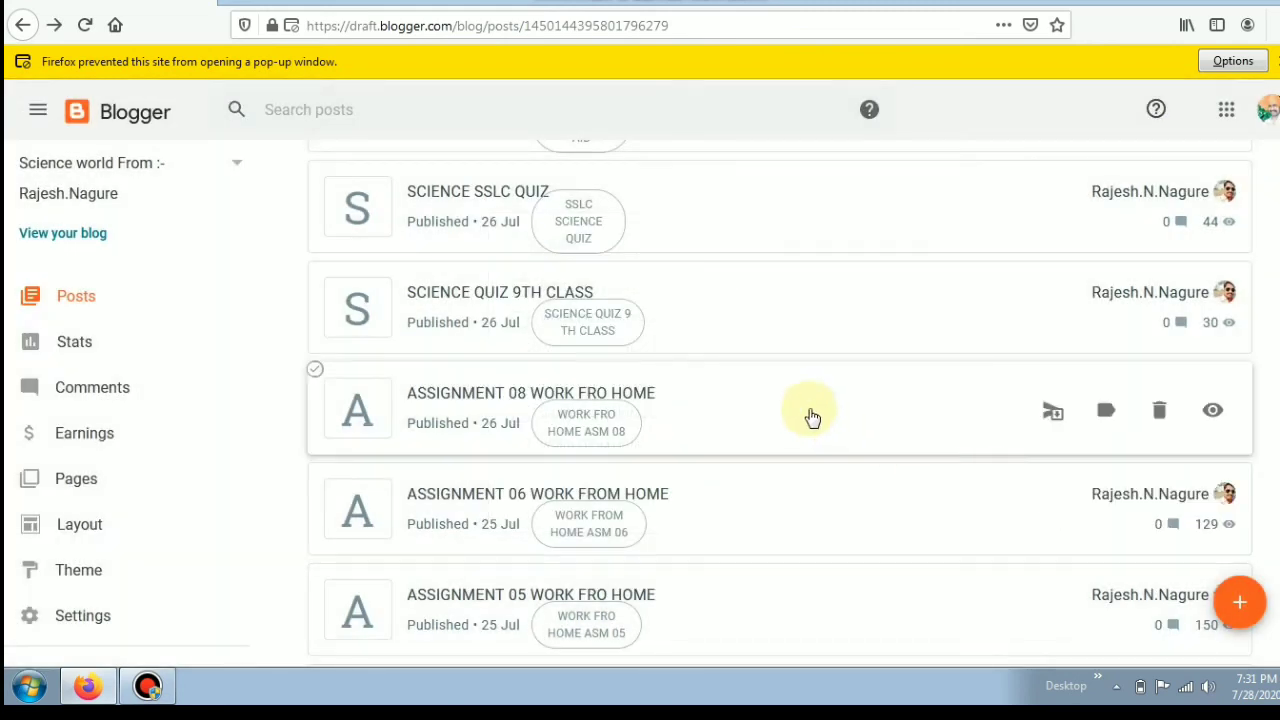
Filter the blog's posts by the CHITTPUR label attached to "ASSIGNMENT 2 WORK FRO HOME UNIT PLAN".
{"action": "scroll", "coordinate": [808, 417], "scroll_direction": "up", "scroll_amount": 2}
{"action": "scroll", "coordinate": [802, 401], "scroll_direction": "up", "scroll_amount": 3}
{"action": "scroll", "coordinate": [802, 401], "scroll_direction": "down", "scroll_amount": 4}
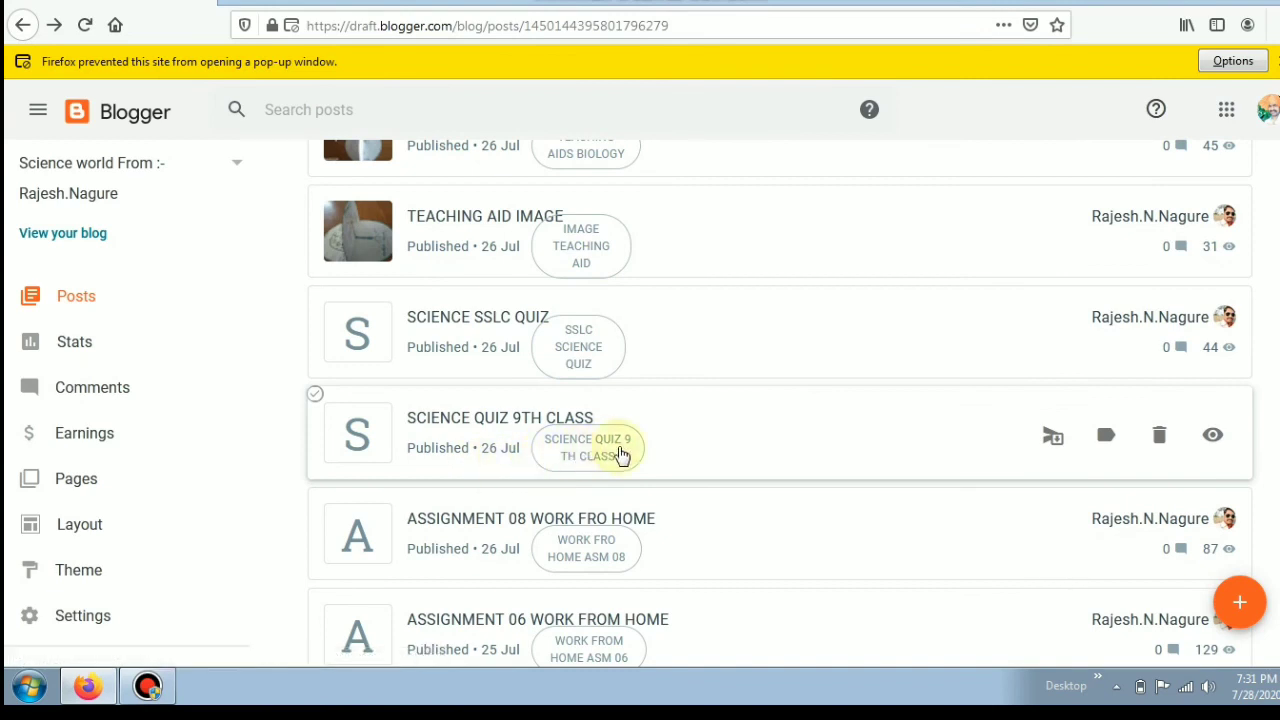
{"action": "scroll", "coordinate": [590, 458], "scroll_direction": "down", "scroll_amount": 7}
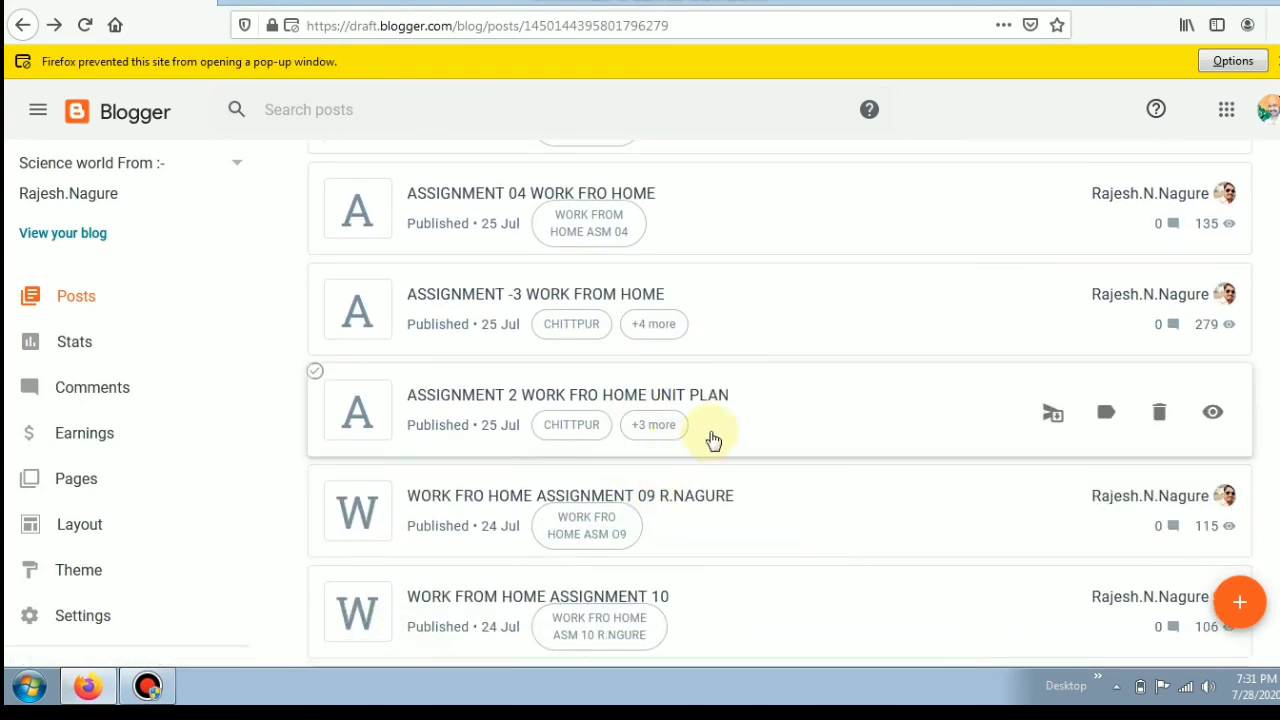
{"action": "scroll", "coordinate": [709, 432], "scroll_direction": "up", "scroll_amount": 3}
{"action": "scroll", "coordinate": [709, 432], "scroll_direction": "down", "scroll_amount": 3}
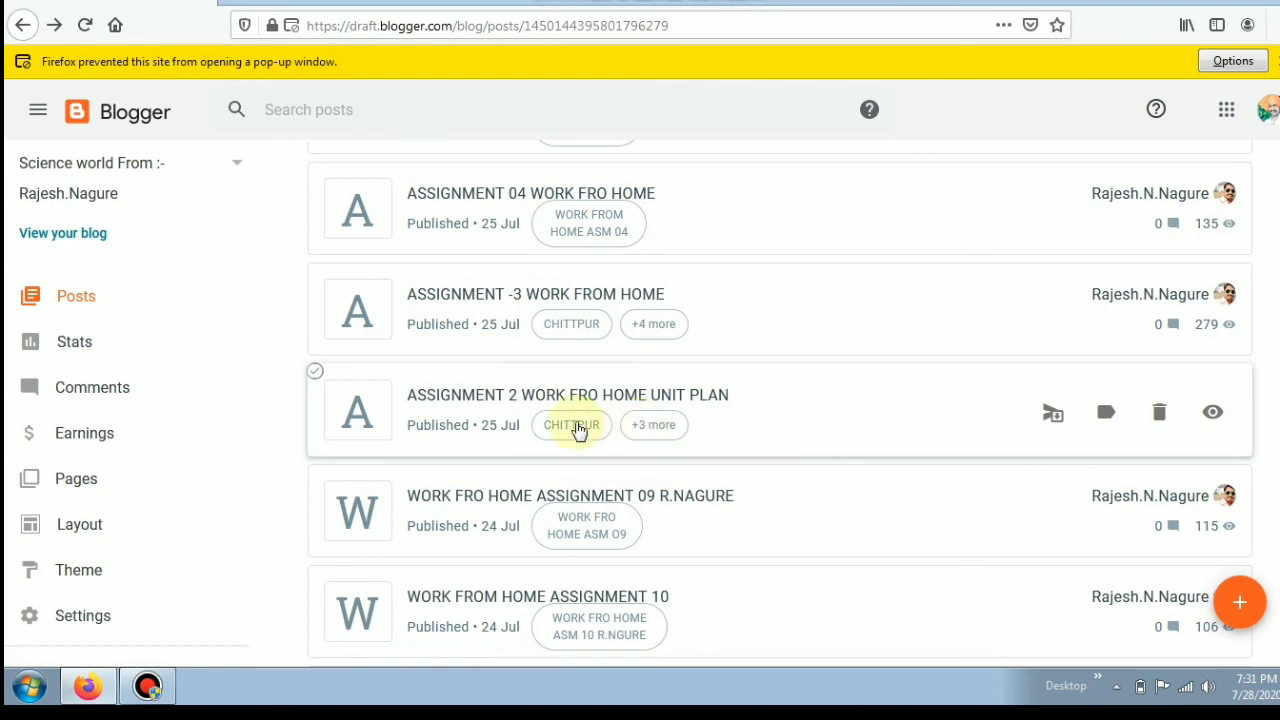
{"action": "left_click", "coordinate": [574, 426]}
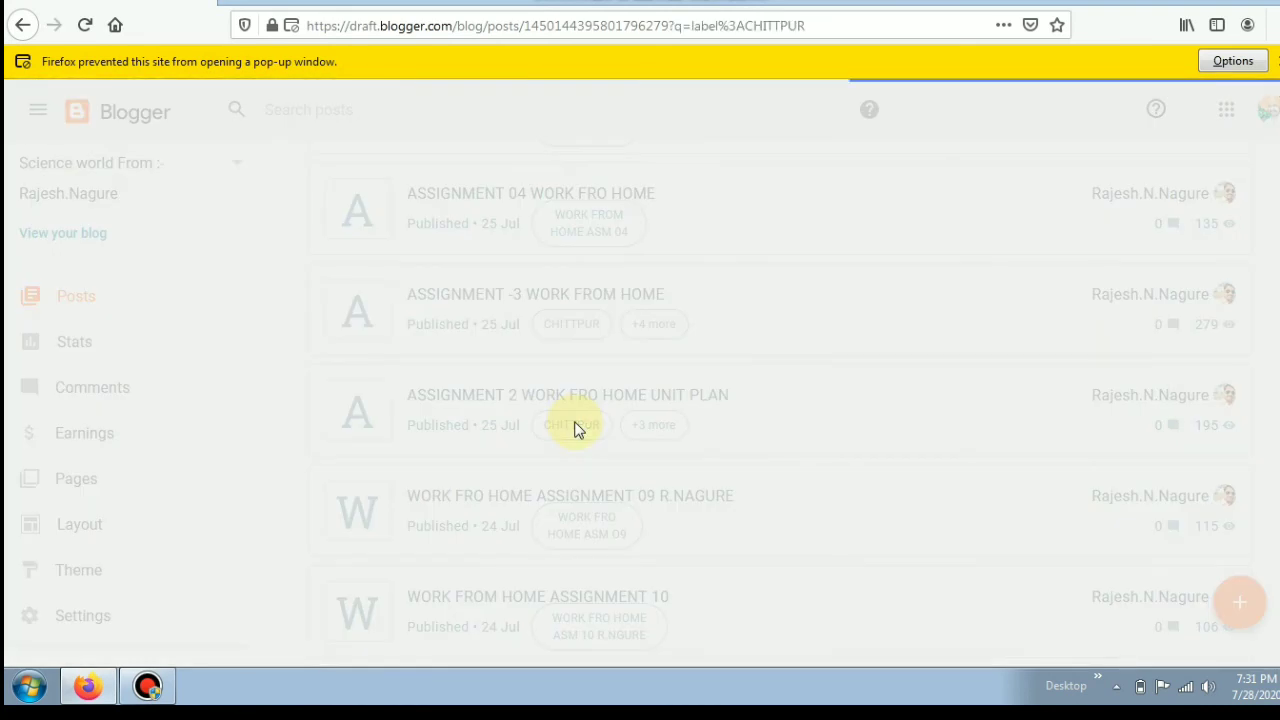